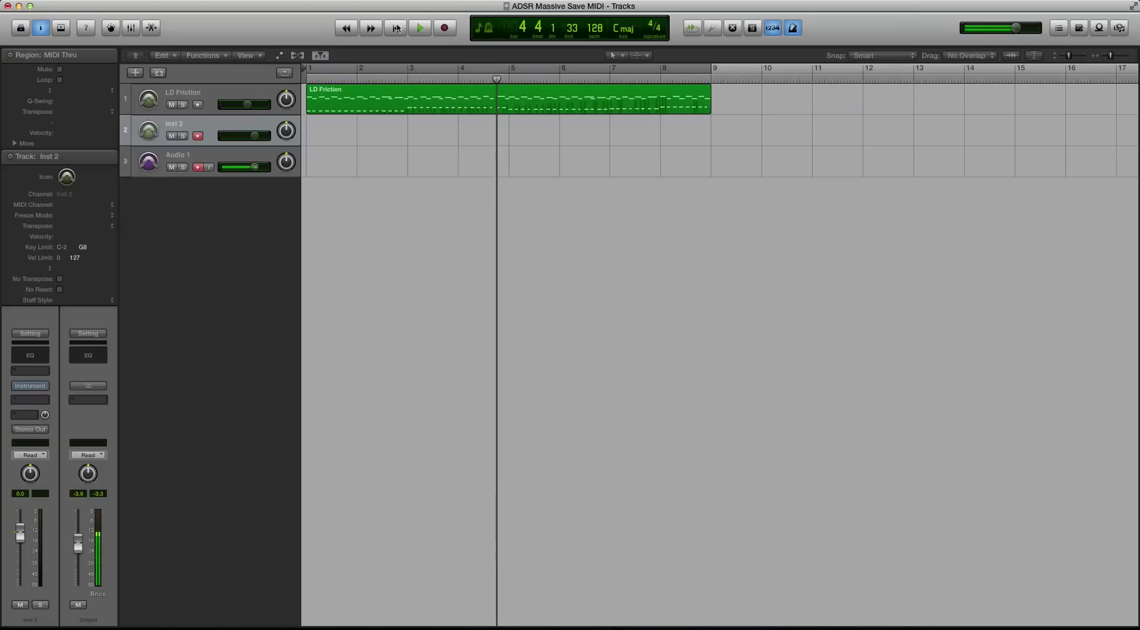
Cycle bars 1–9 of the LD Friction region and play the part through once.
click(249, 94)
click(336, 70)
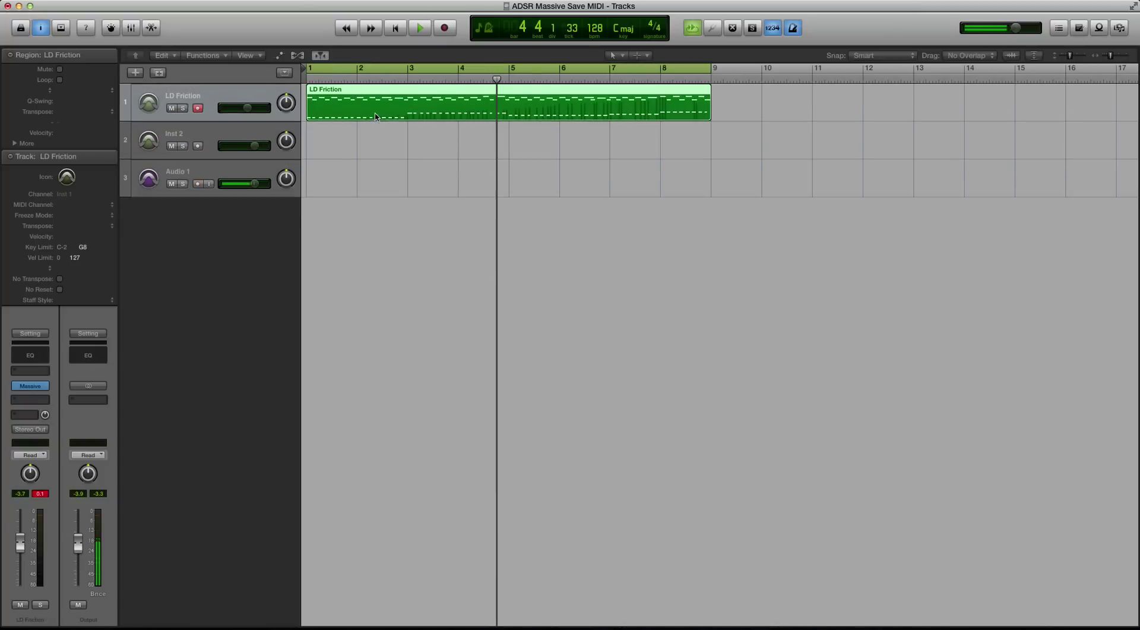
key(super+Down)
click(380, 132)
click(171, 116)
click(171, 115)
key(space)
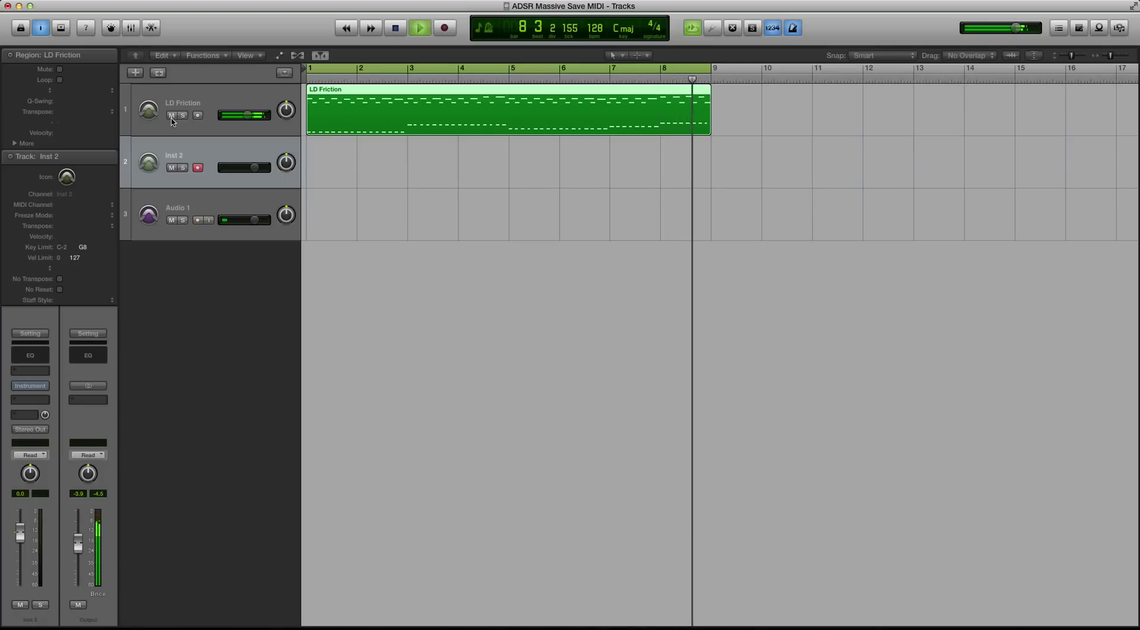
key(space)
Open the Massive instrument on the LD Friction track, showing the LD FUTURO patch.
click(179, 120)
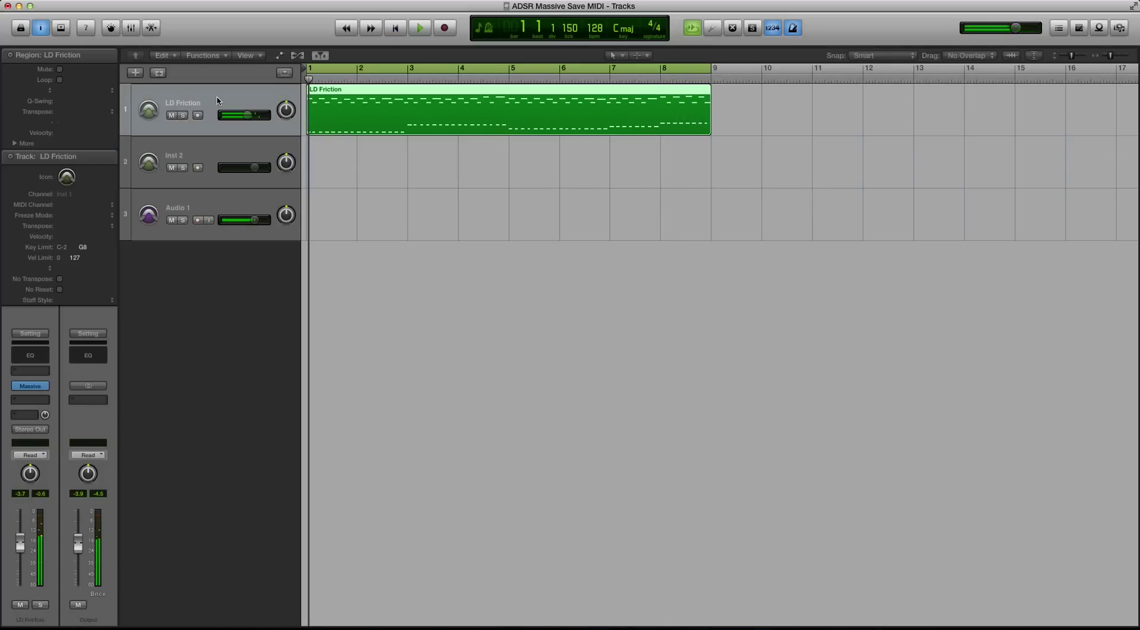
click(243, 156)
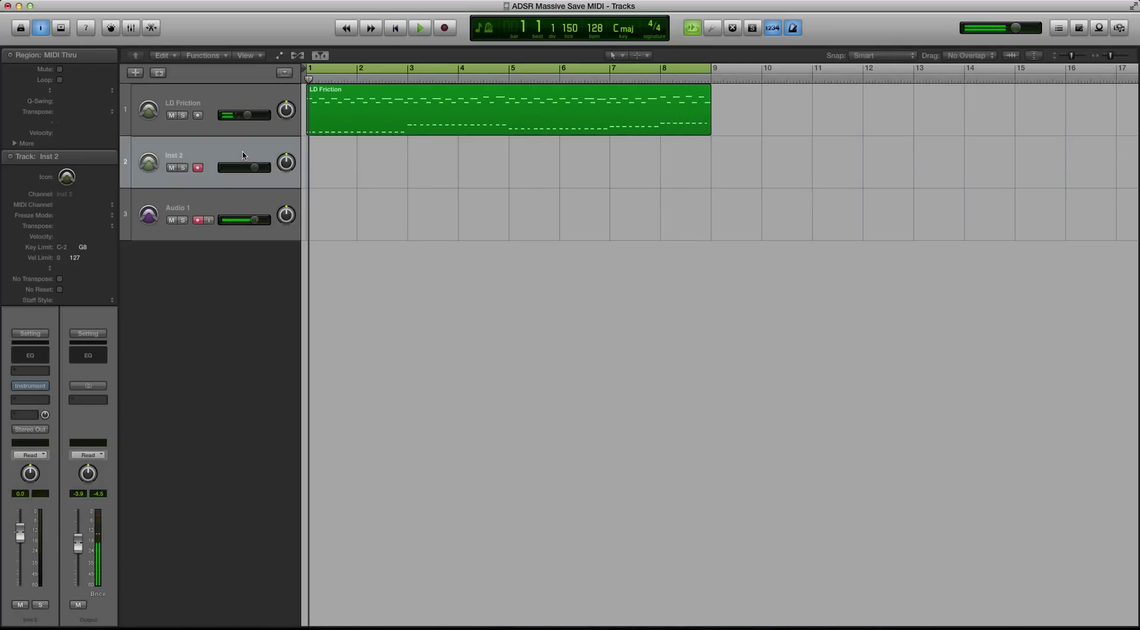
click(244, 132)
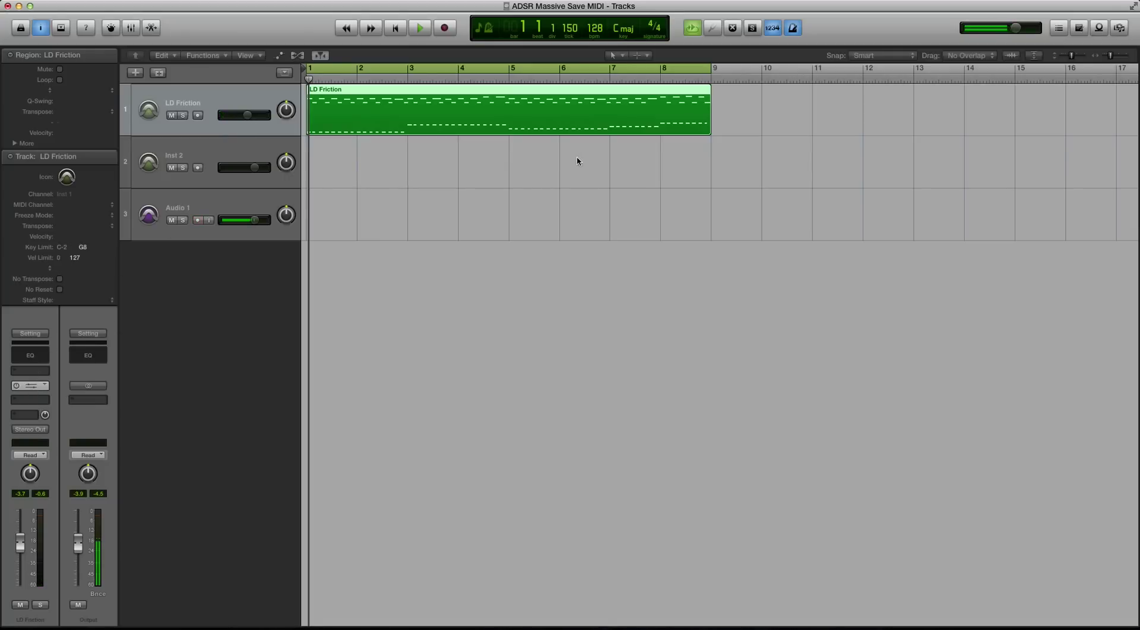
key(v)
drag(373, 164, 379, 152)
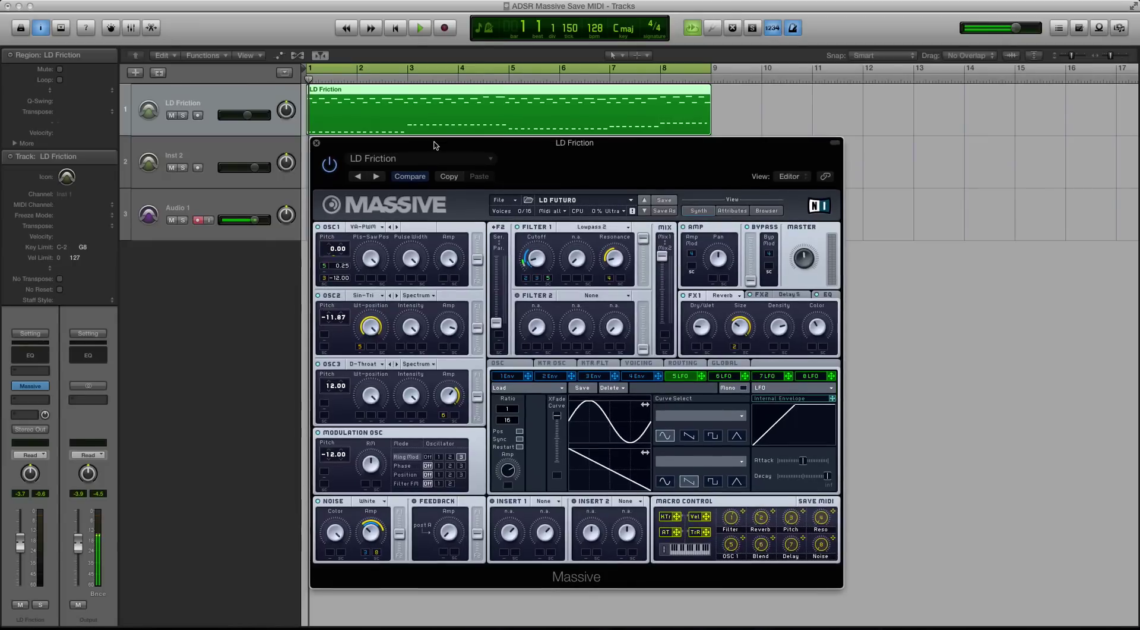
drag(433, 155, 429, 142)
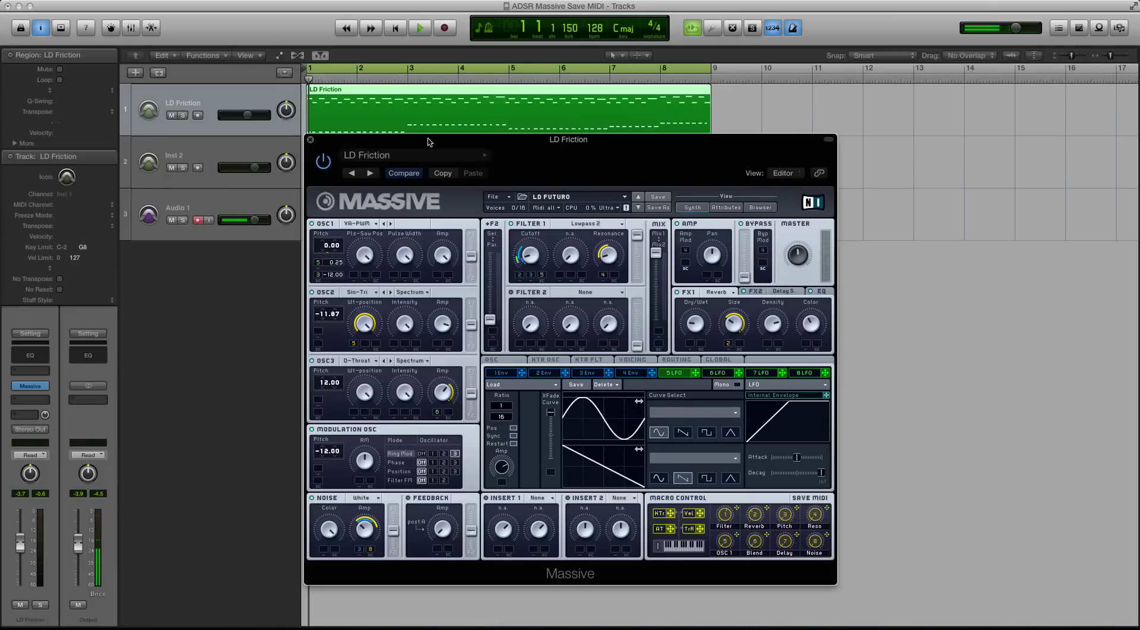
drag(430, 141, 431, 147)
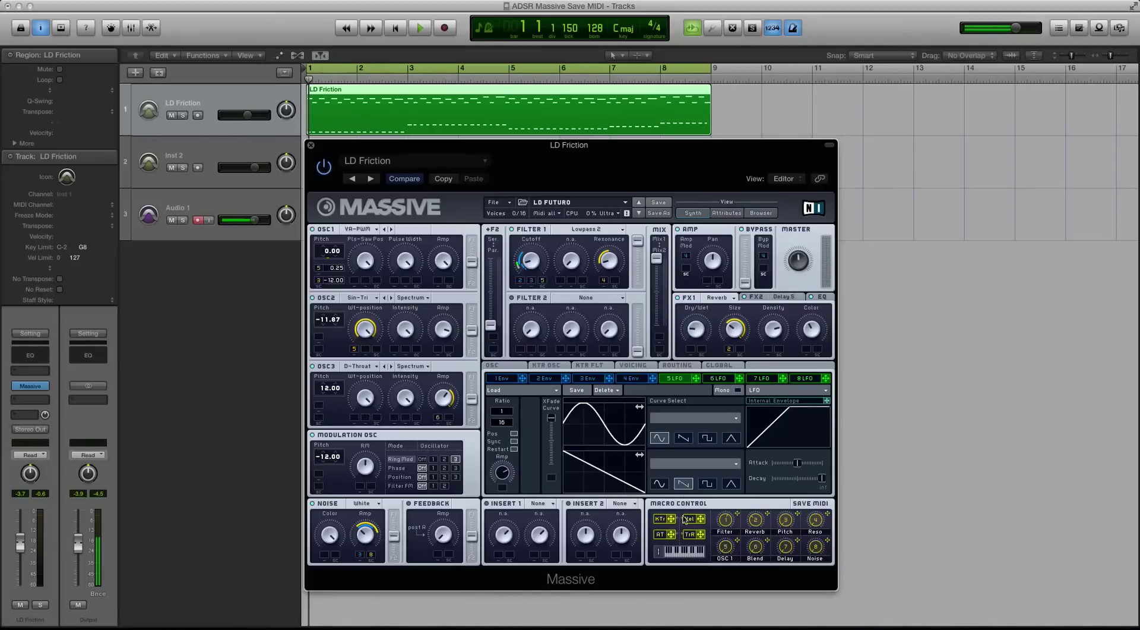
Play and stop the LD Friction part through Massive, then close the Massive window.
key(space)
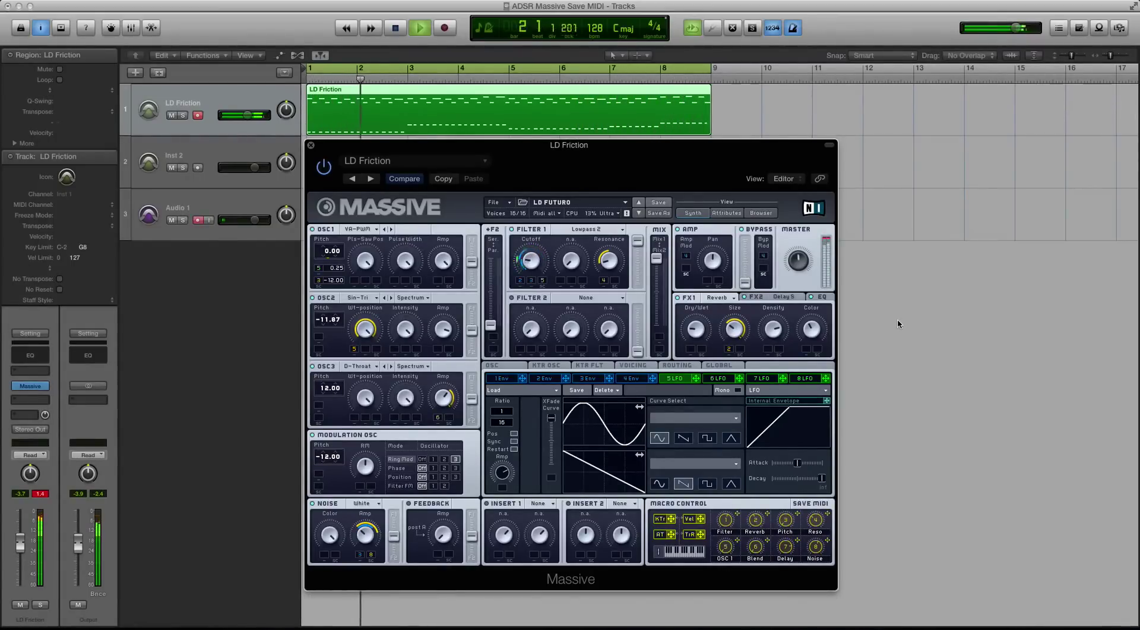
key(space)
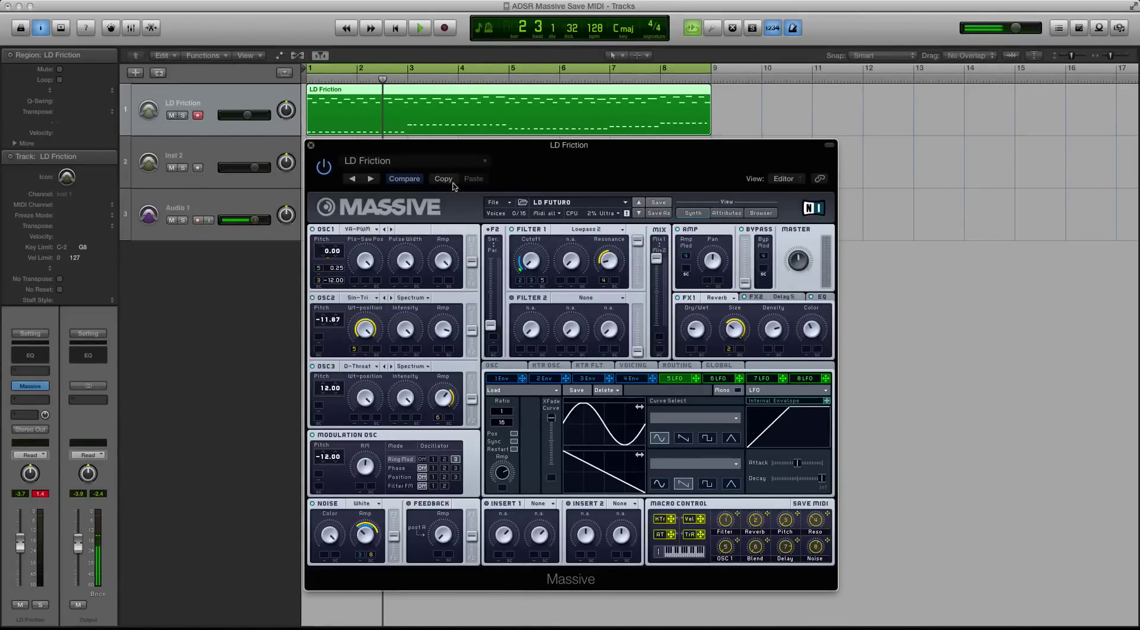
click(311, 145)
With cycle off, record from bar 1 to bar 9, creating the ADSR Massive Save MIDI_1#02 region.
click(325, 70)
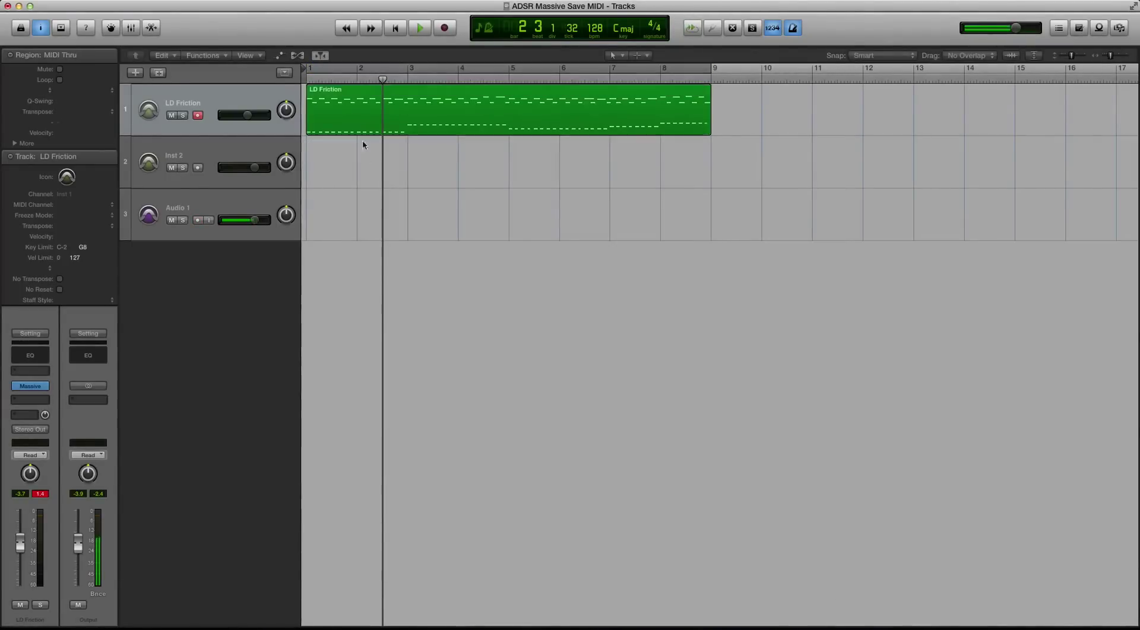
click(306, 81)
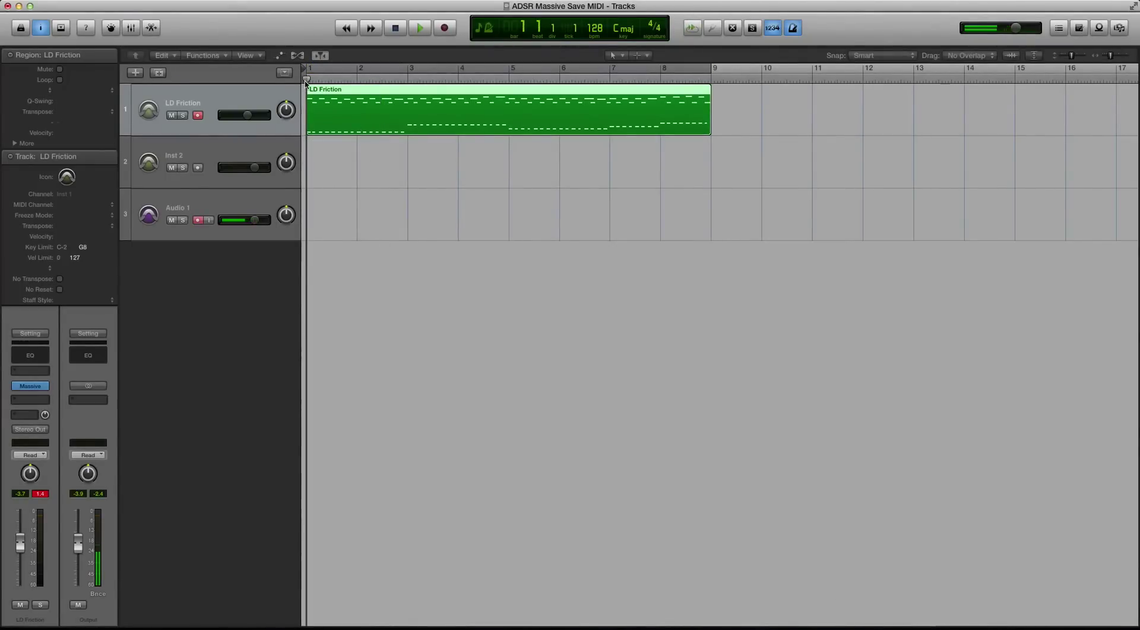
key(r)
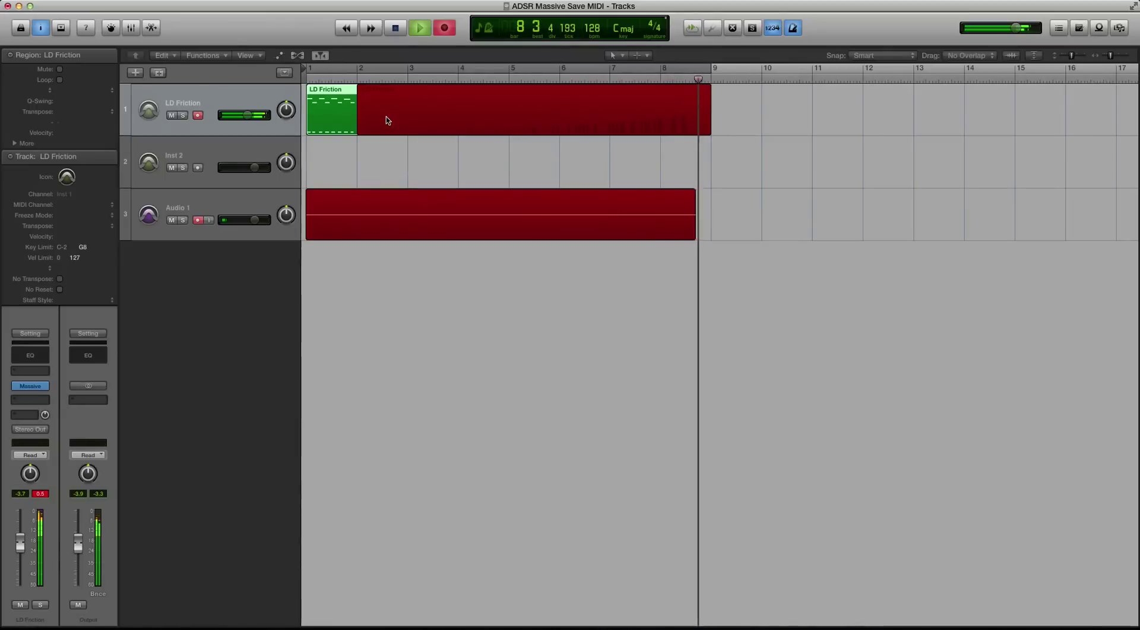
key(space)
click(445, 149)
click(356, 90)
double_click(309, 79)
key(super+Down)
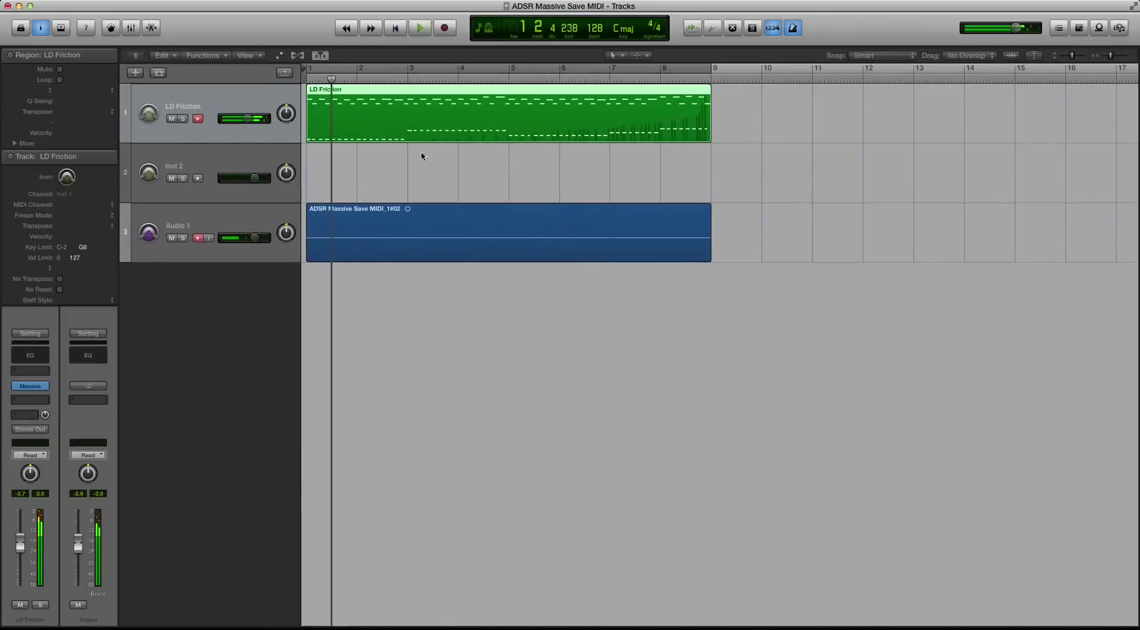
key(super+Down)
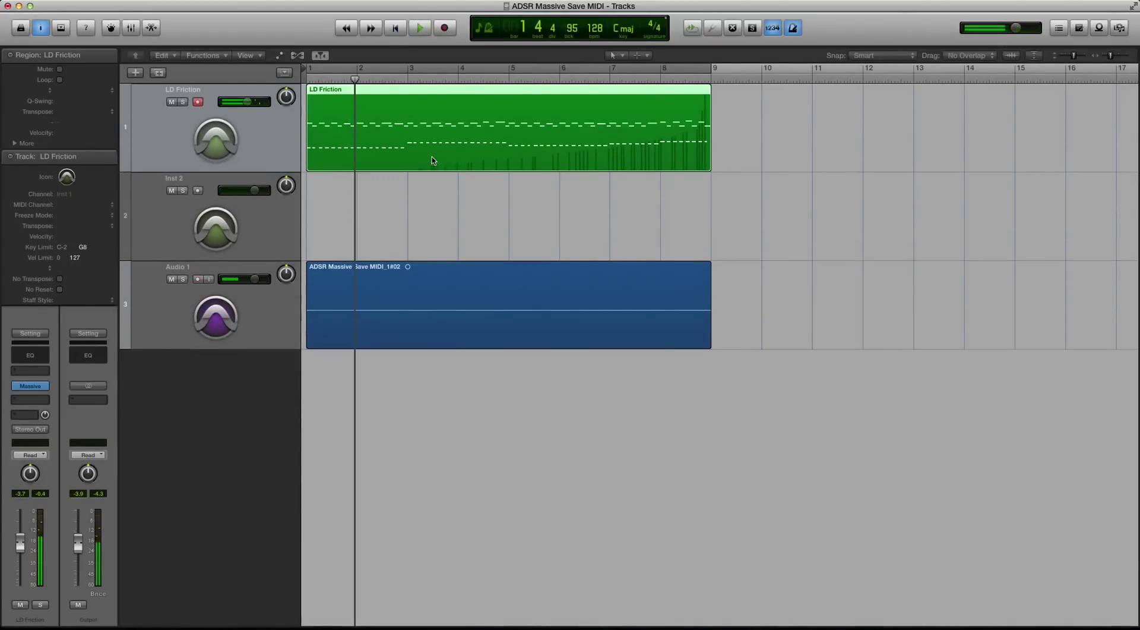
key(space)
key(super+Right)
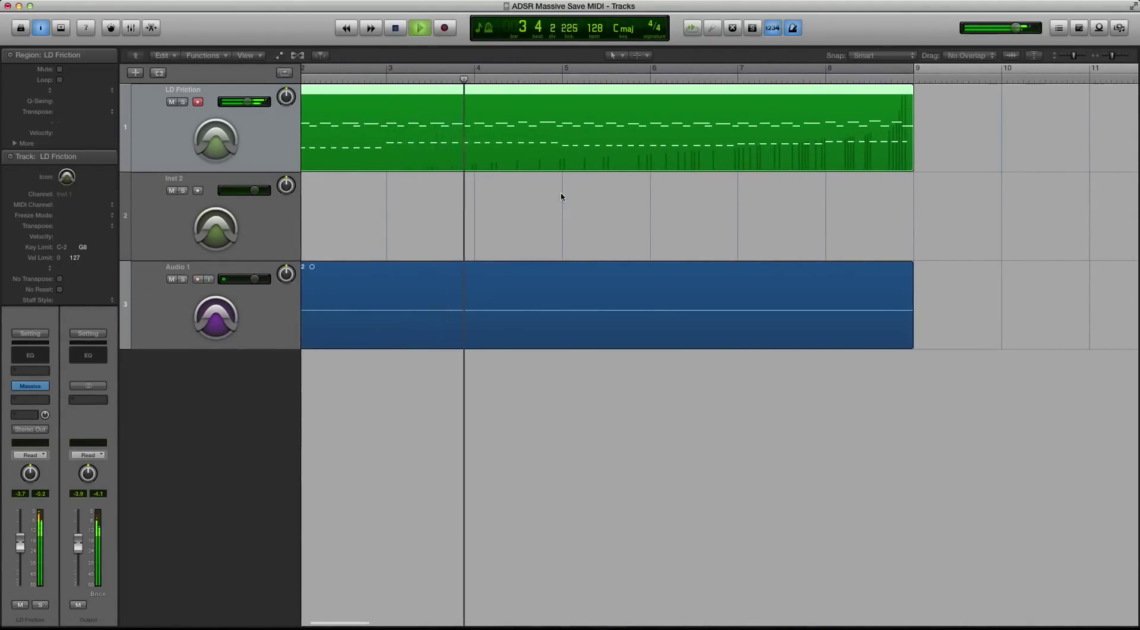
click(703, 287)
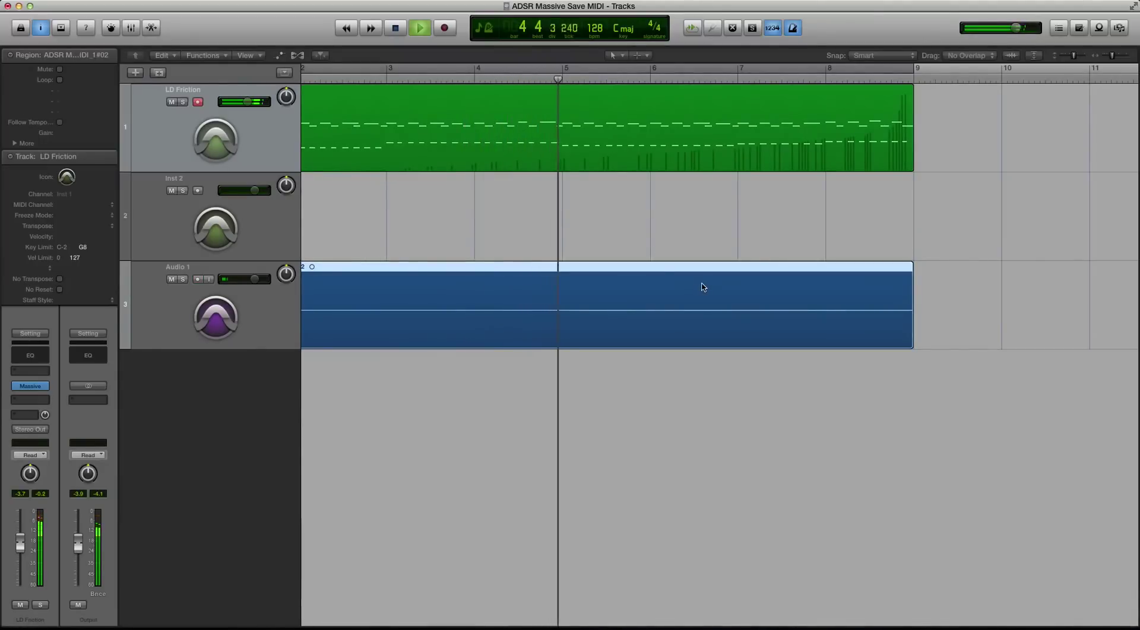
key(Delete)
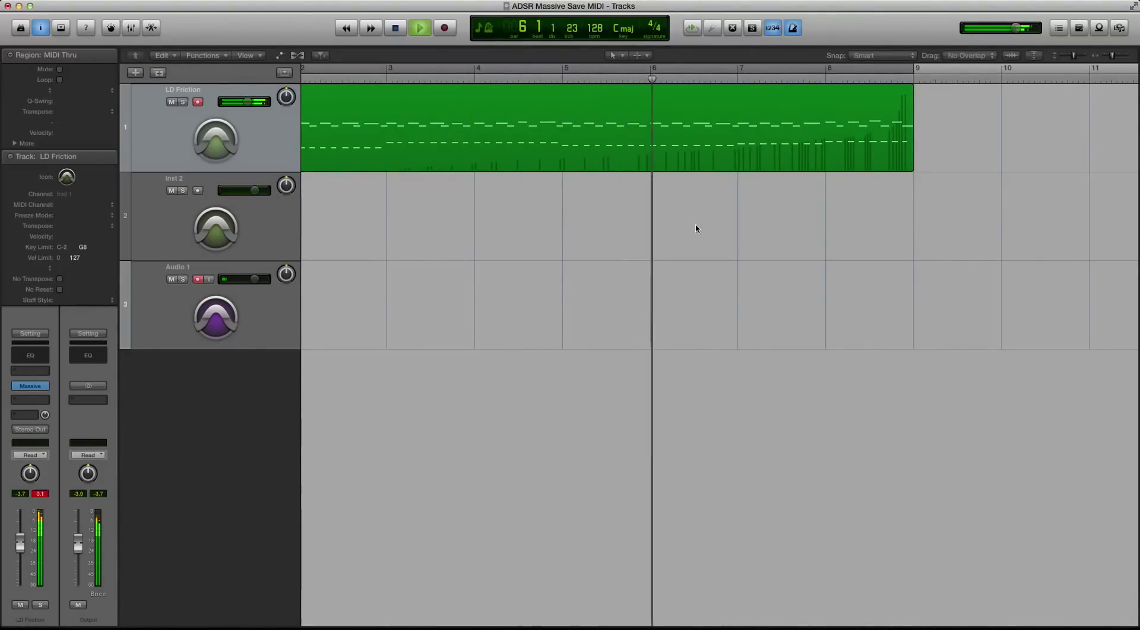
scroll(695, 230, right, 5)
ctrl+alt+click(609, 225)
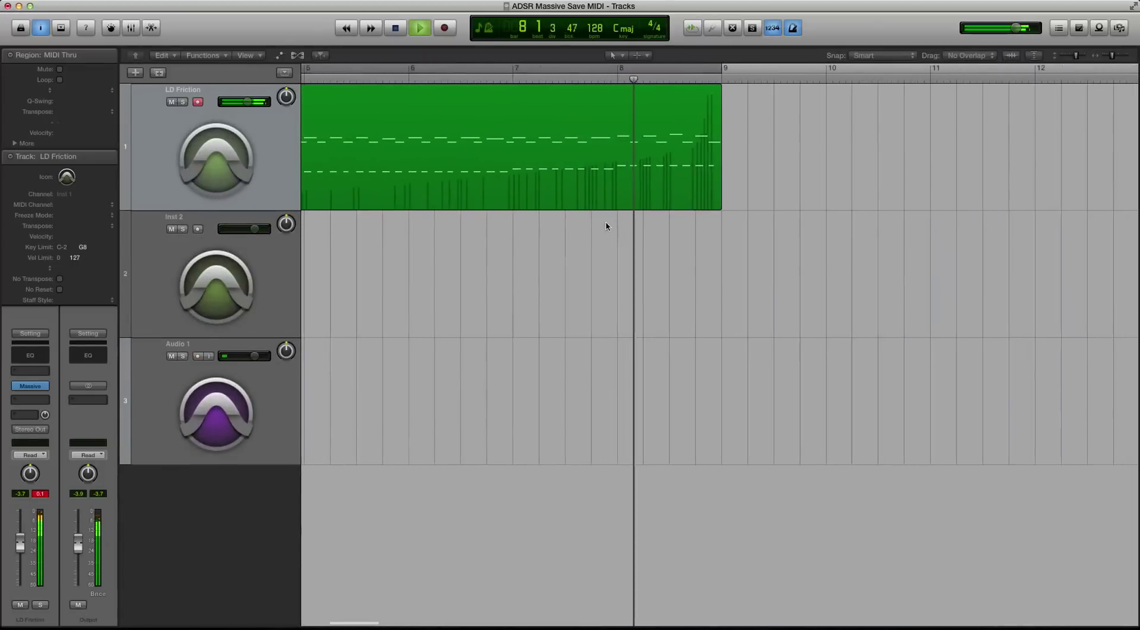
key(space)
key(z)
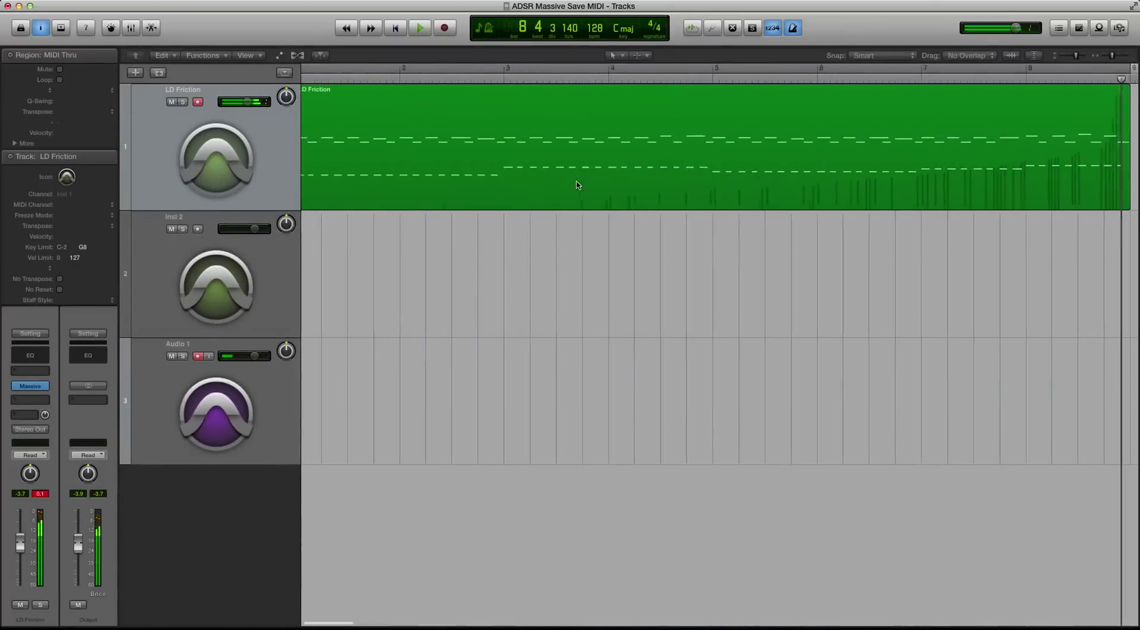
click(542, 178)
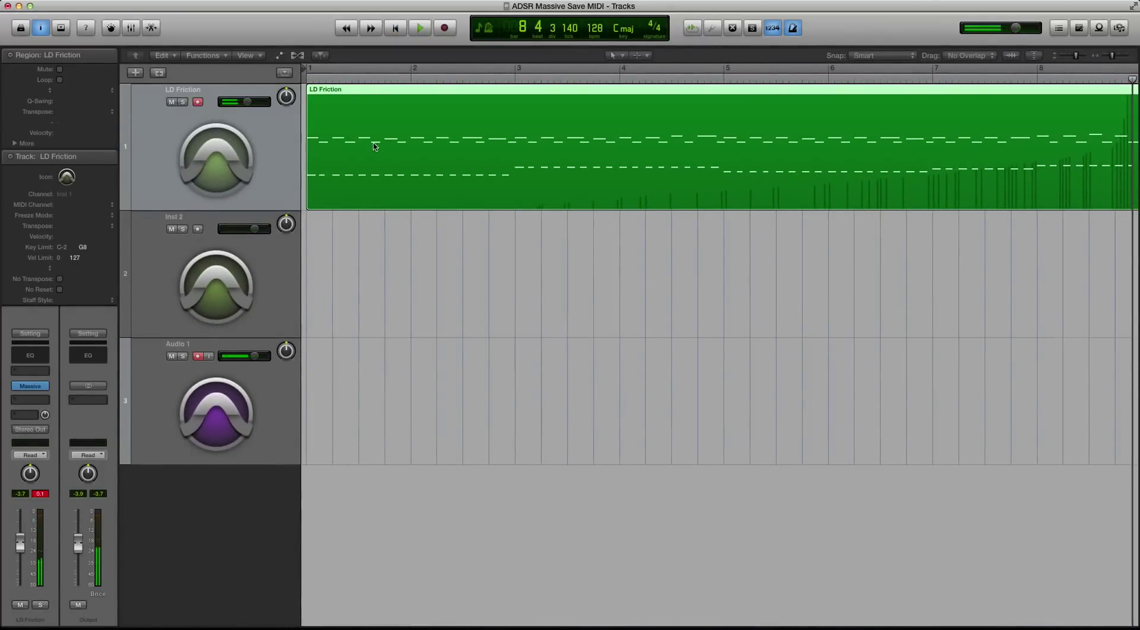
key(a)
click(226, 118)
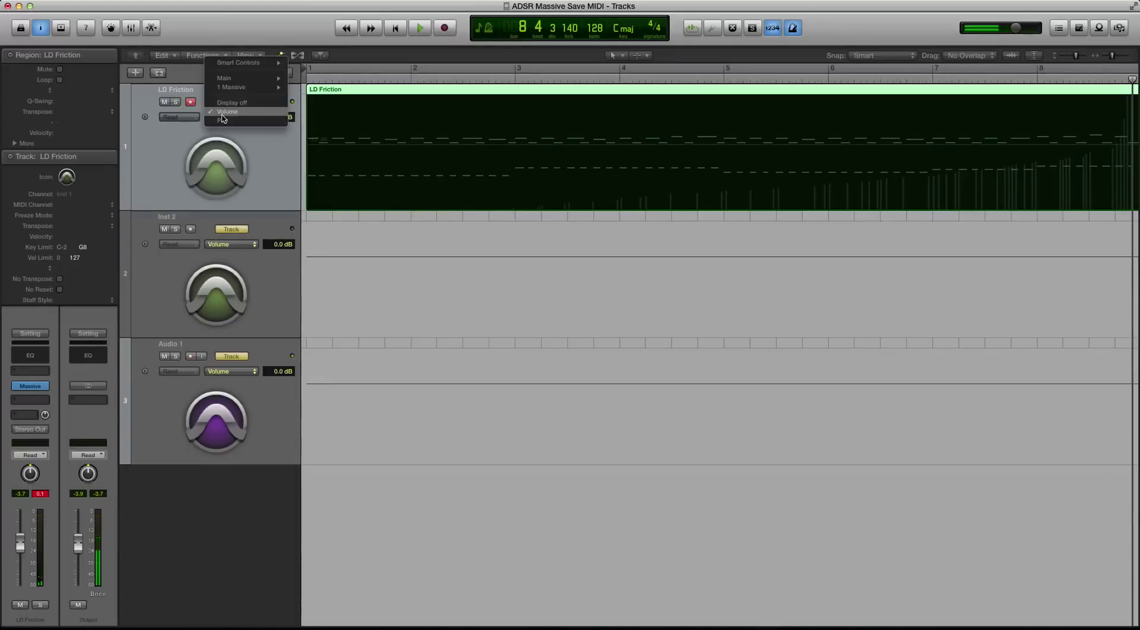
mouse_move(238, 87)
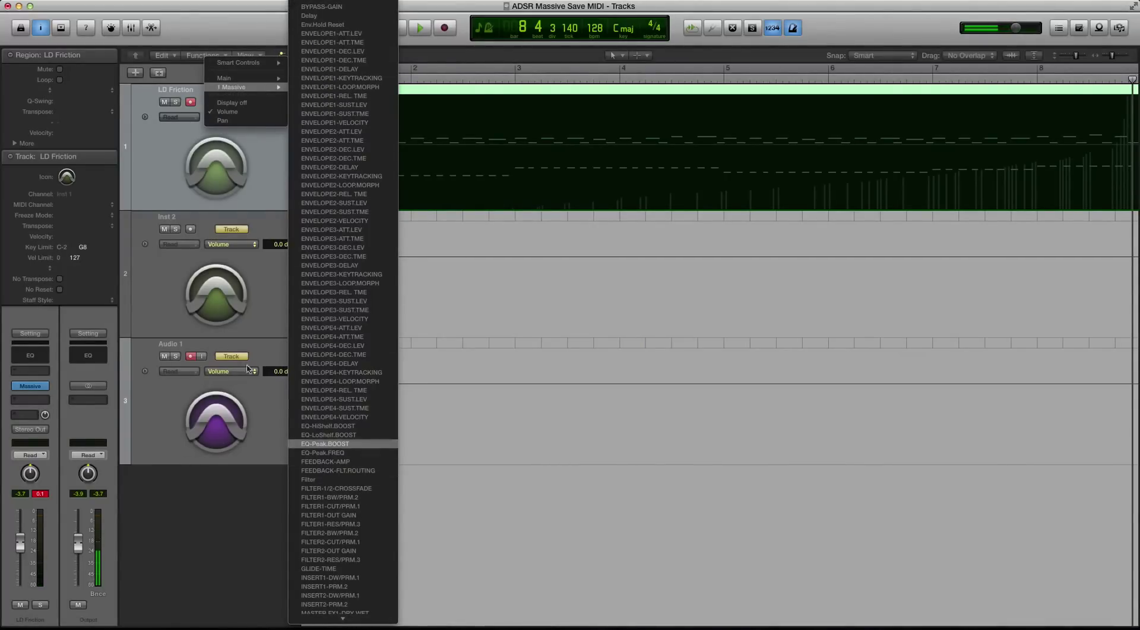
click(166, 312)
key(z)
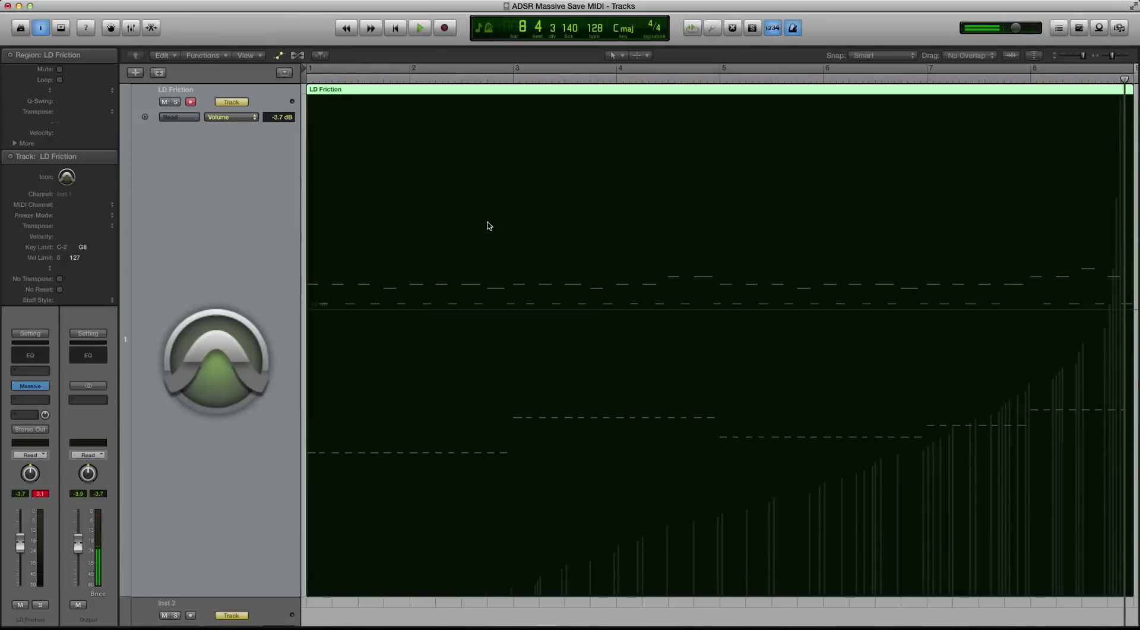
scroll(891, 451, right, 5)
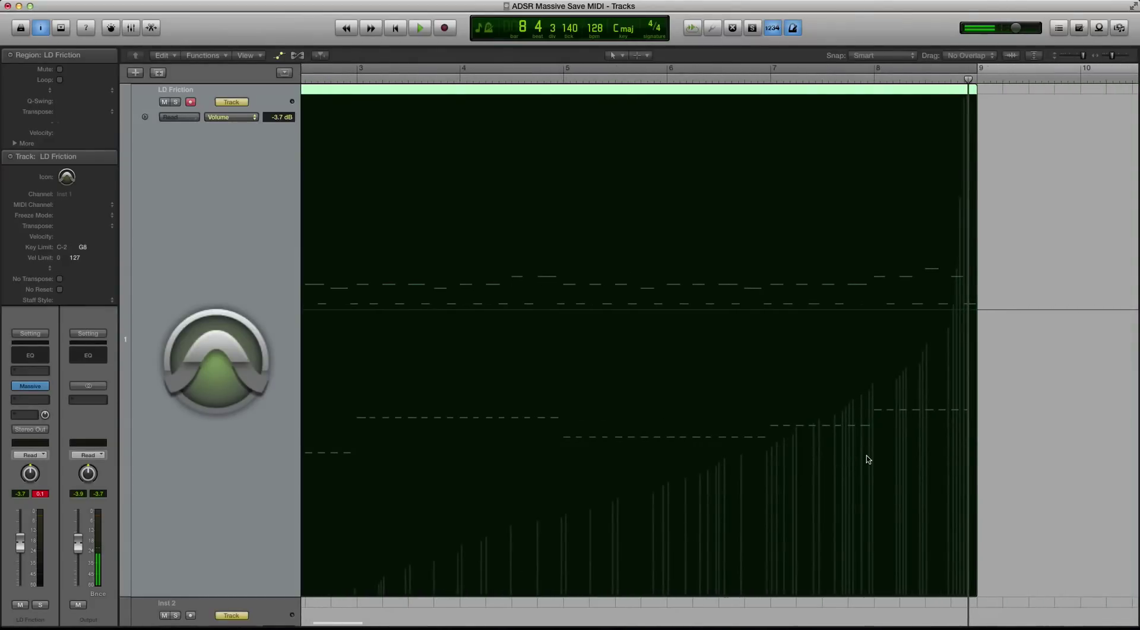
key(z)
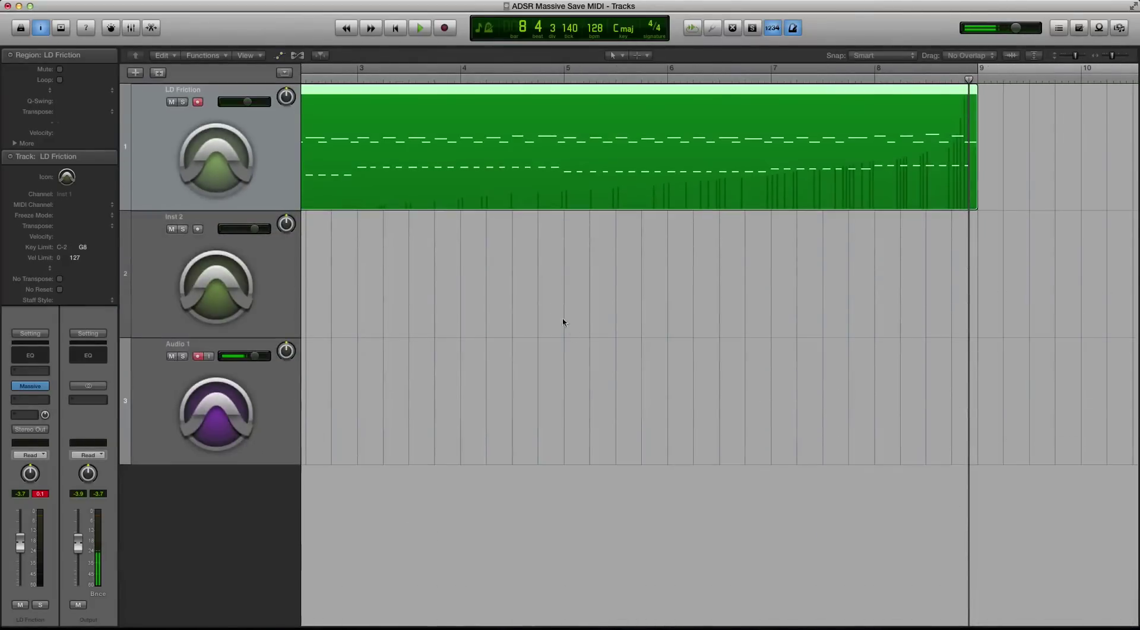
Zoom out to bars 1–13, mute LD Friction, and bring up Inst 2's instrument plug-in list.
ctrl+alt+click(546, 306)
ctrl+alt+click(546, 306)
click(406, 128)
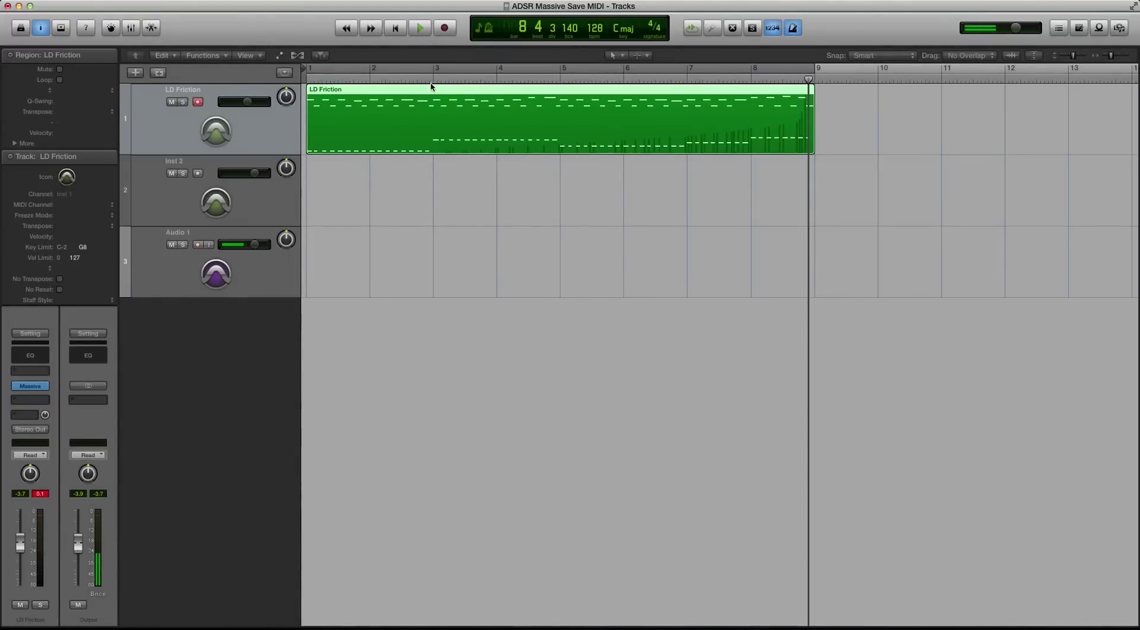
click(268, 216)
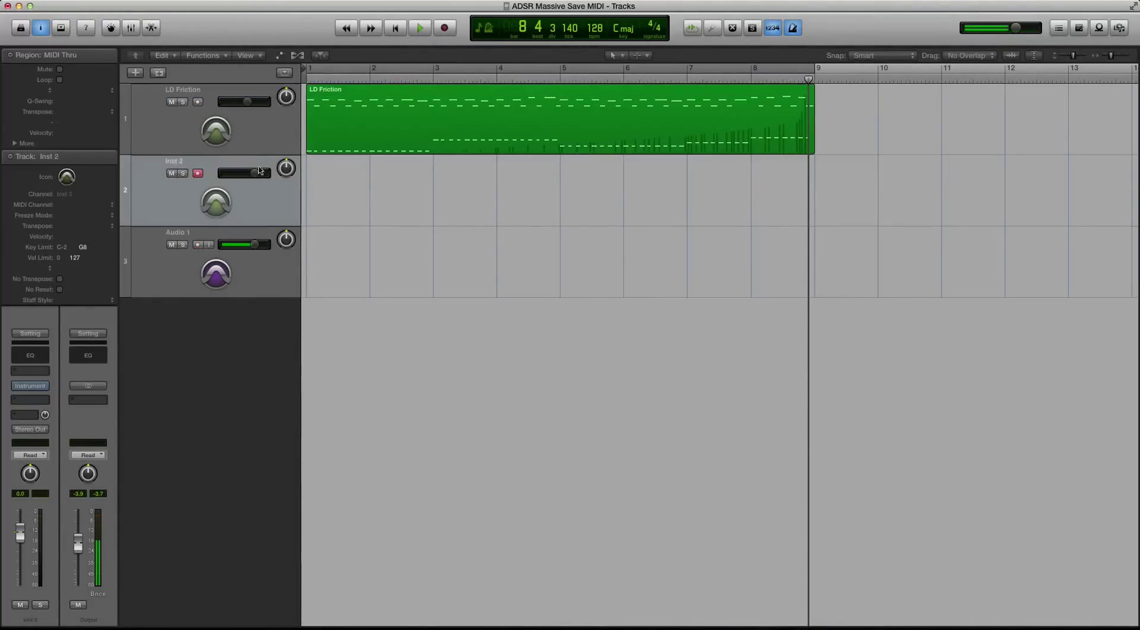
click(256, 149)
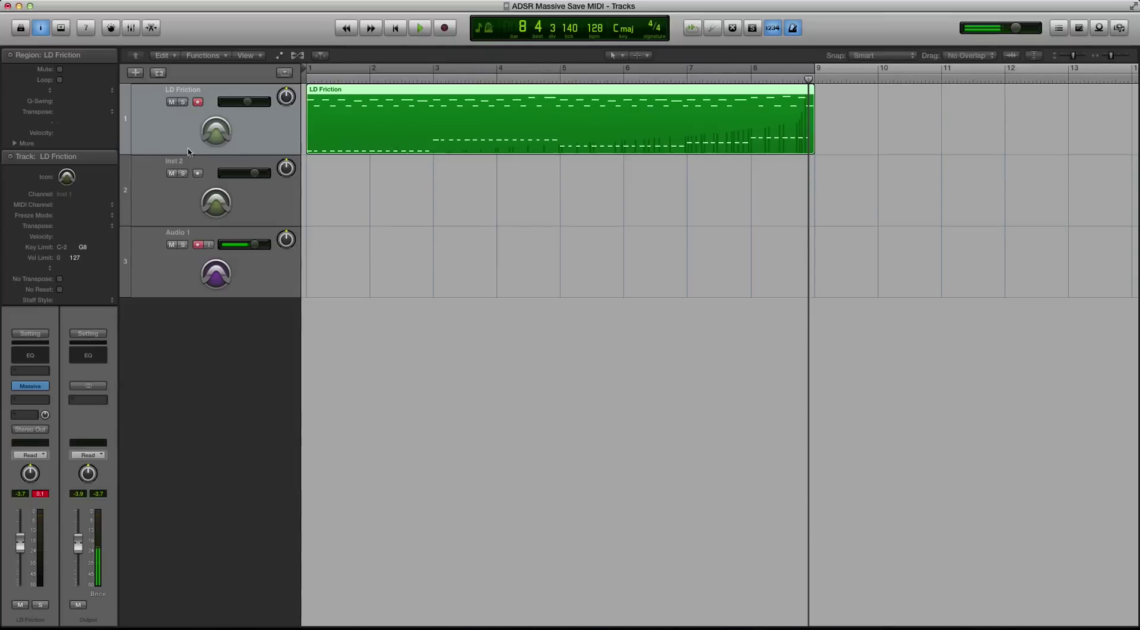
click(171, 102)
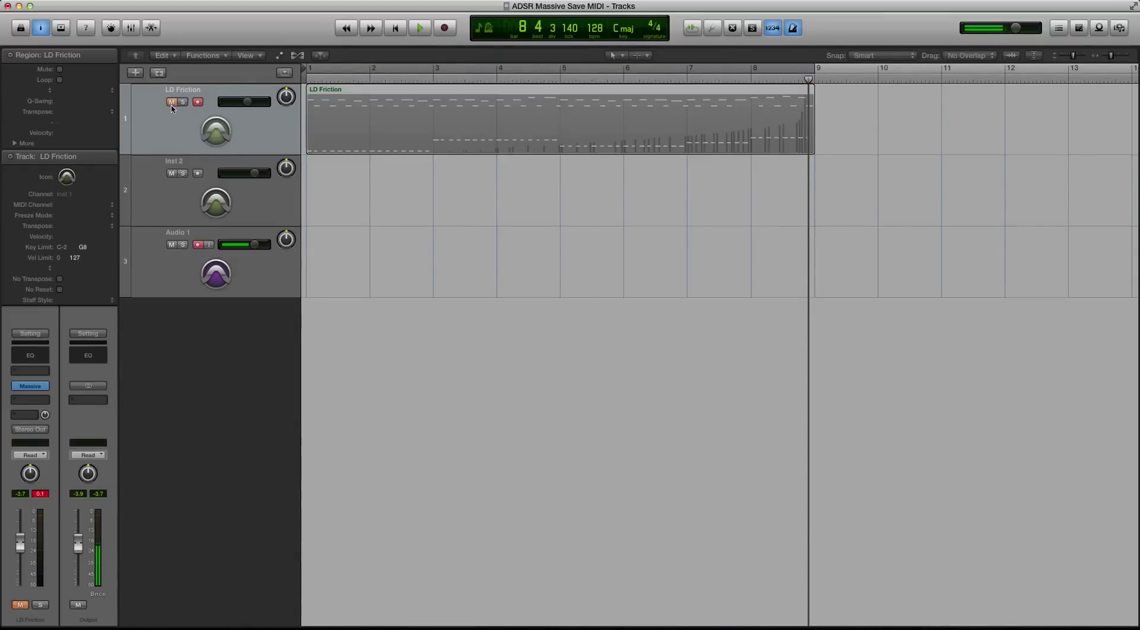
key(Down)
click(43, 370)
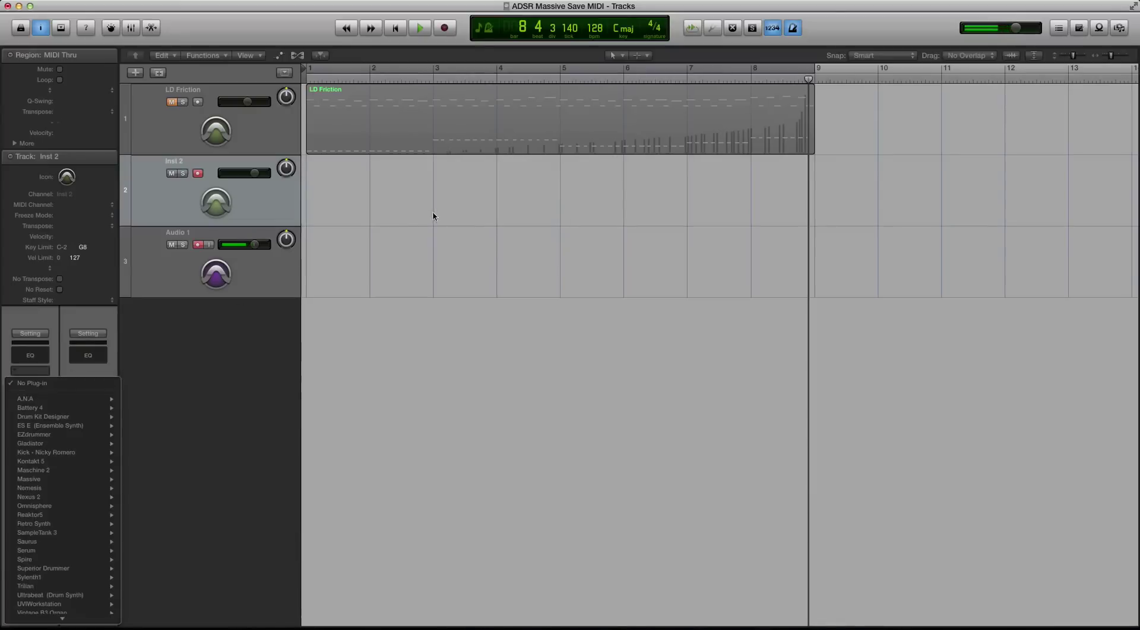
Insert a stereo Massive on Inst 2 and load the PL B Pulse preset into it.
mouse_move(82, 494)
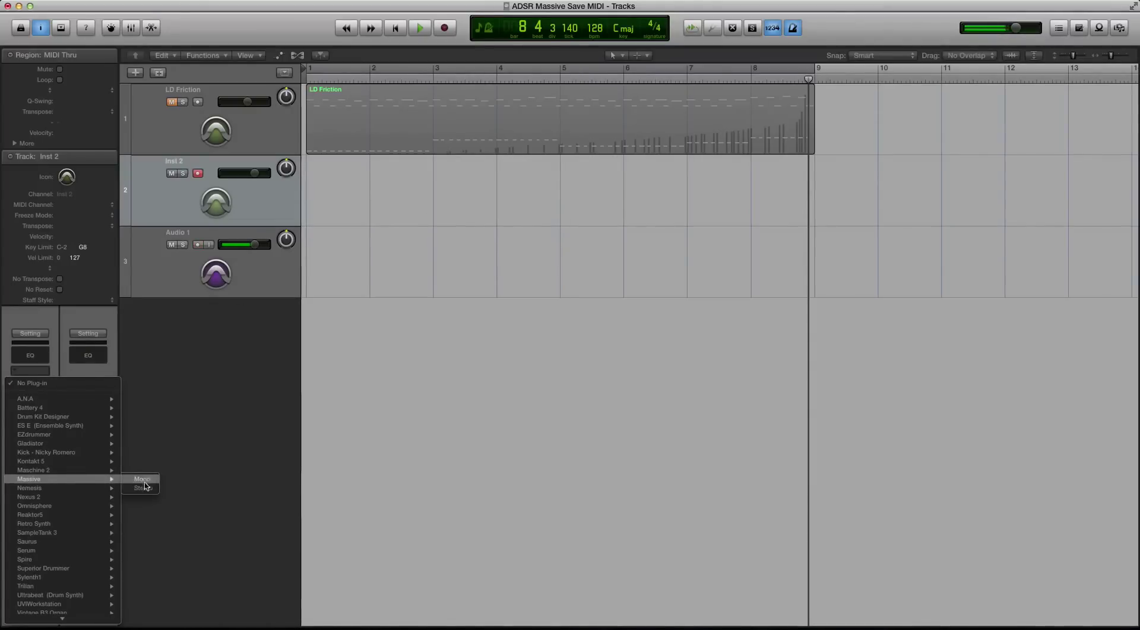
click(143, 488)
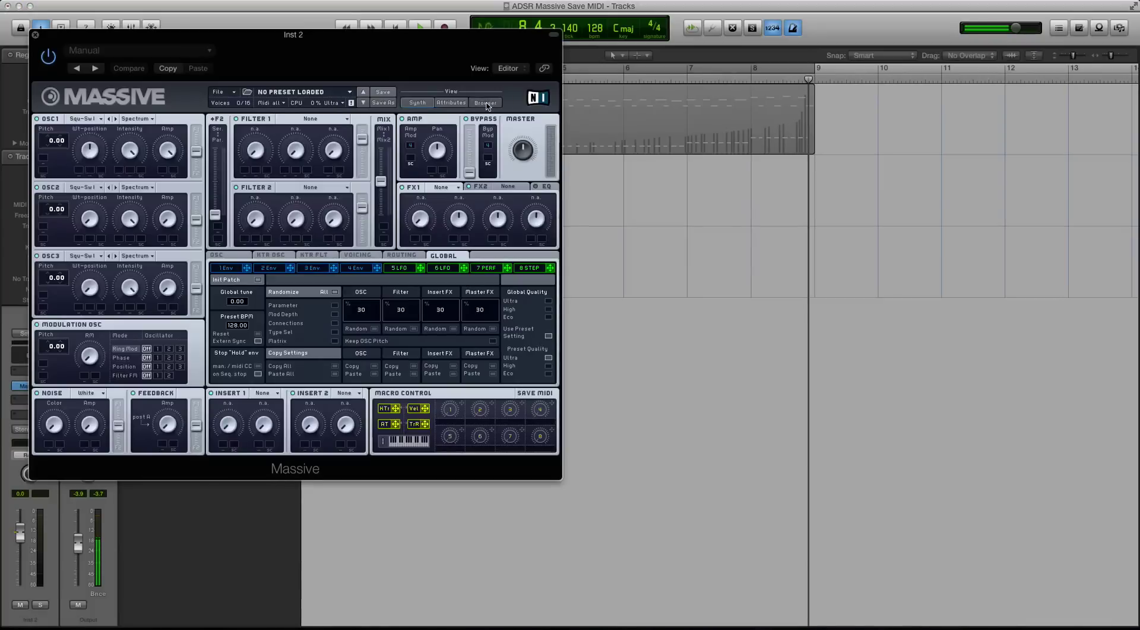
click(485, 102)
scroll(241, 311, down, 5)
click(215, 306)
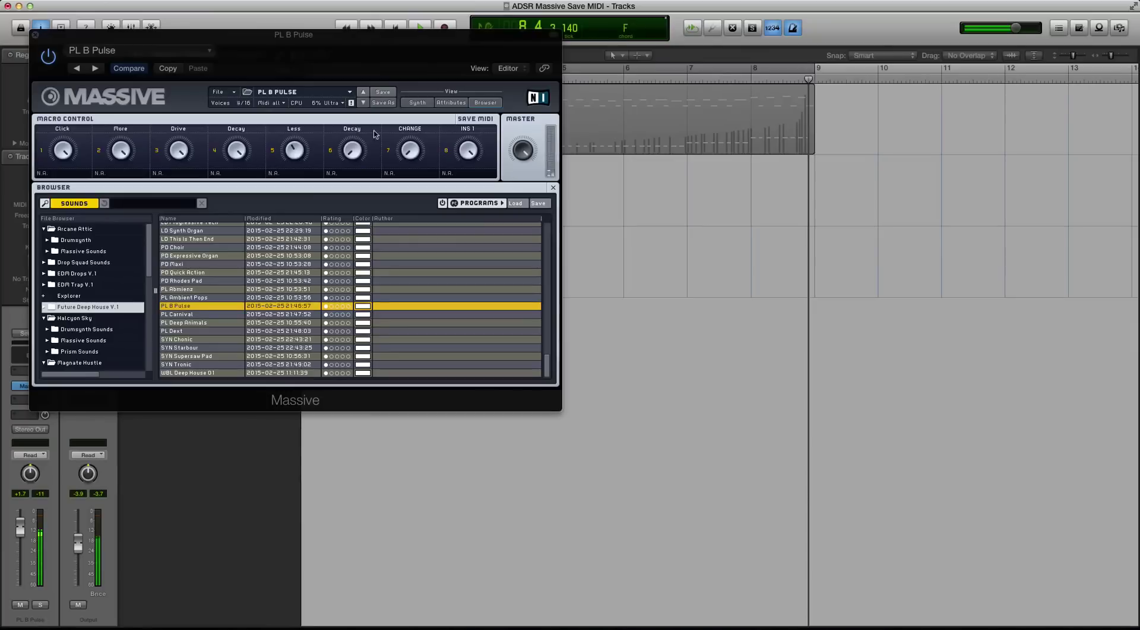
click(420, 104)
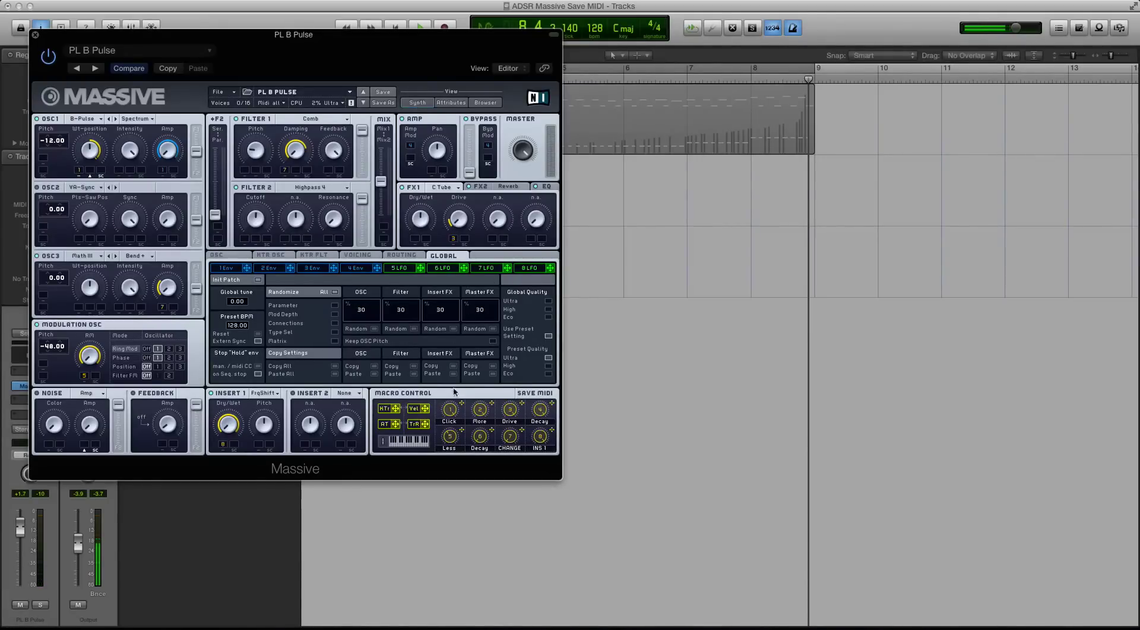
MIDI-learn controller knobs to Massive's Click and More macros, re-learning the More assignment.
right_click(450, 409)
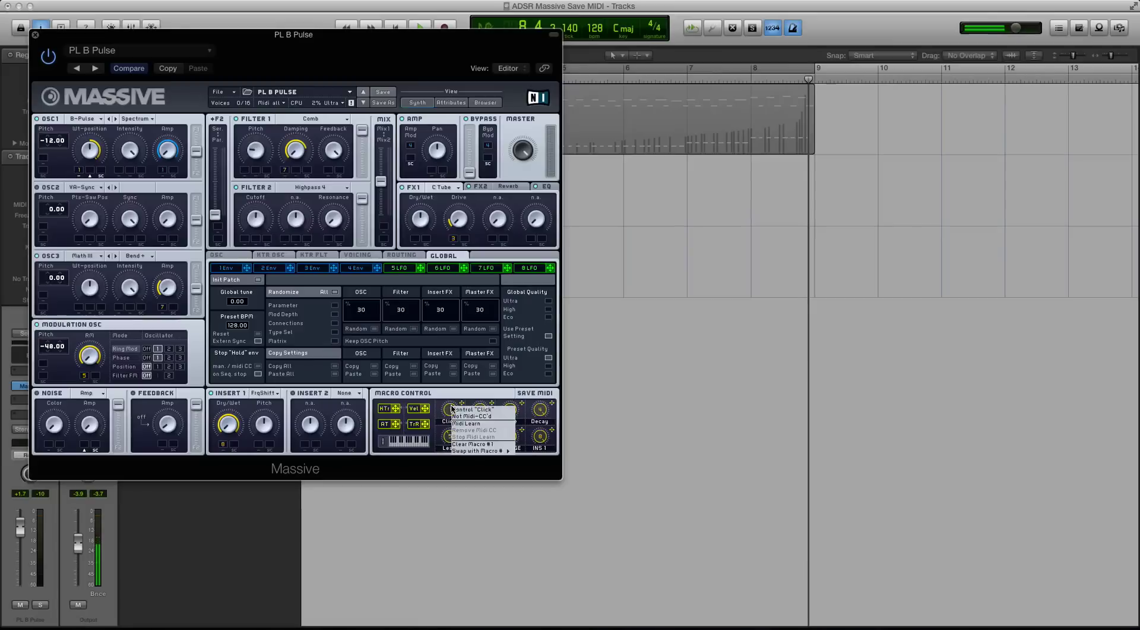
click(471, 425)
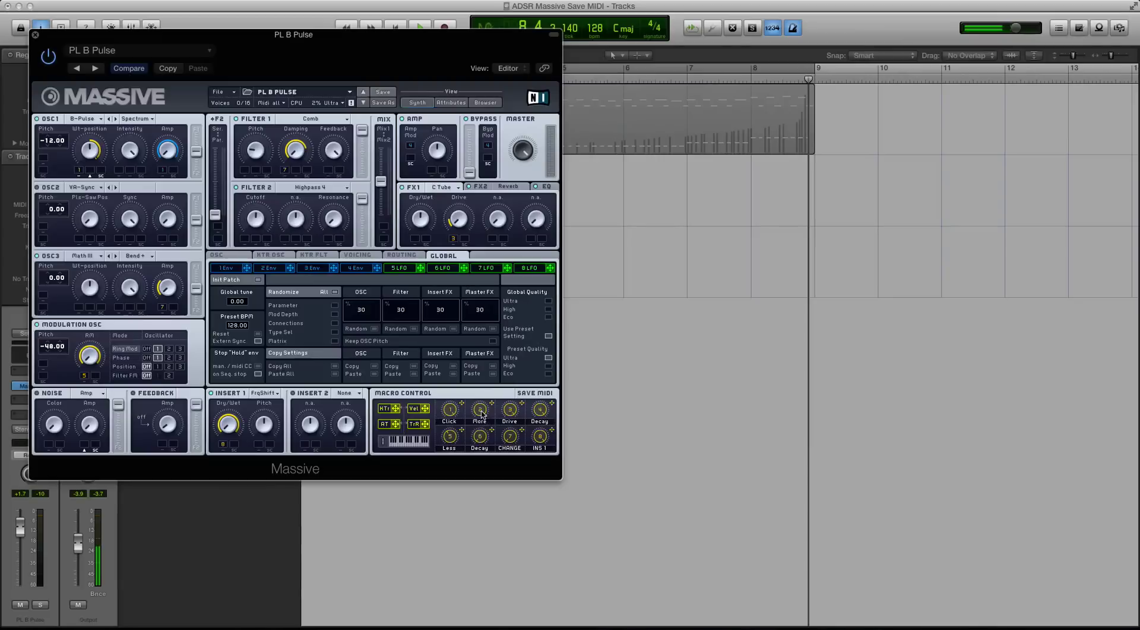
right_click(481, 412)
click(499, 427)
right_click(478, 412)
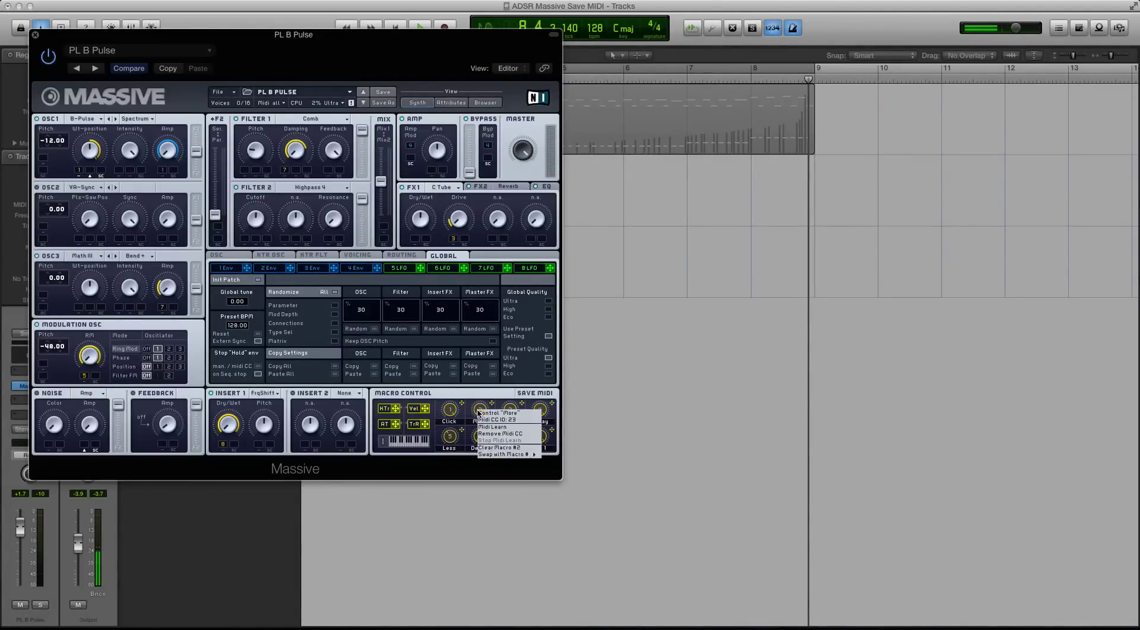
click(492, 425)
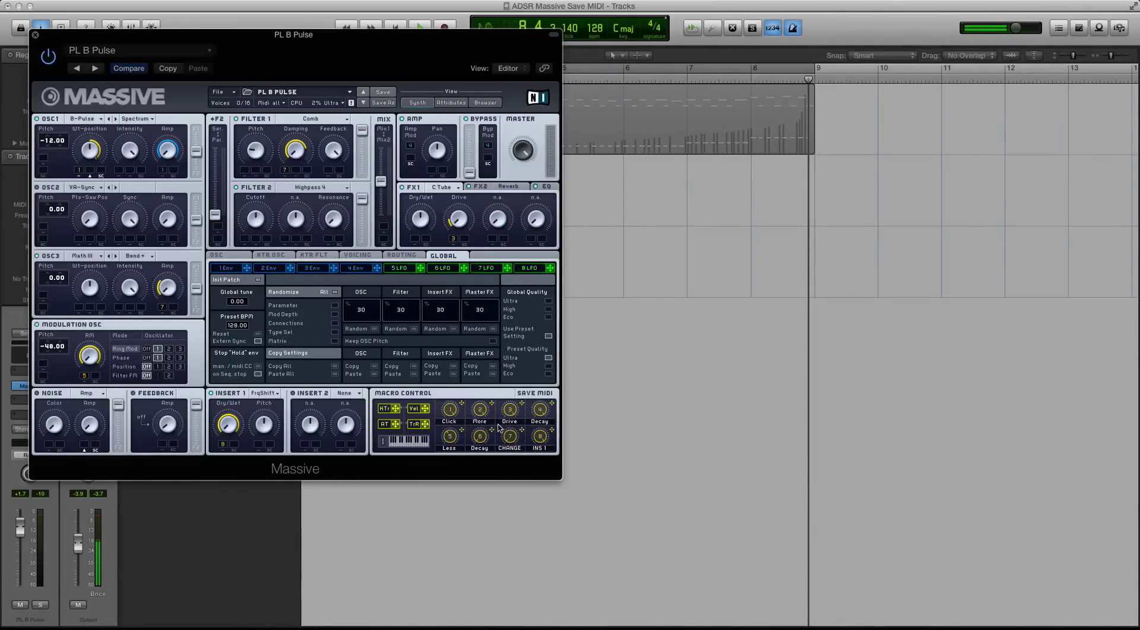
right_click(451, 414)
click(466, 430)
Create a new MIDI setup named TUT in Massive's Options MIDI settings and close the dialog.
click(219, 91)
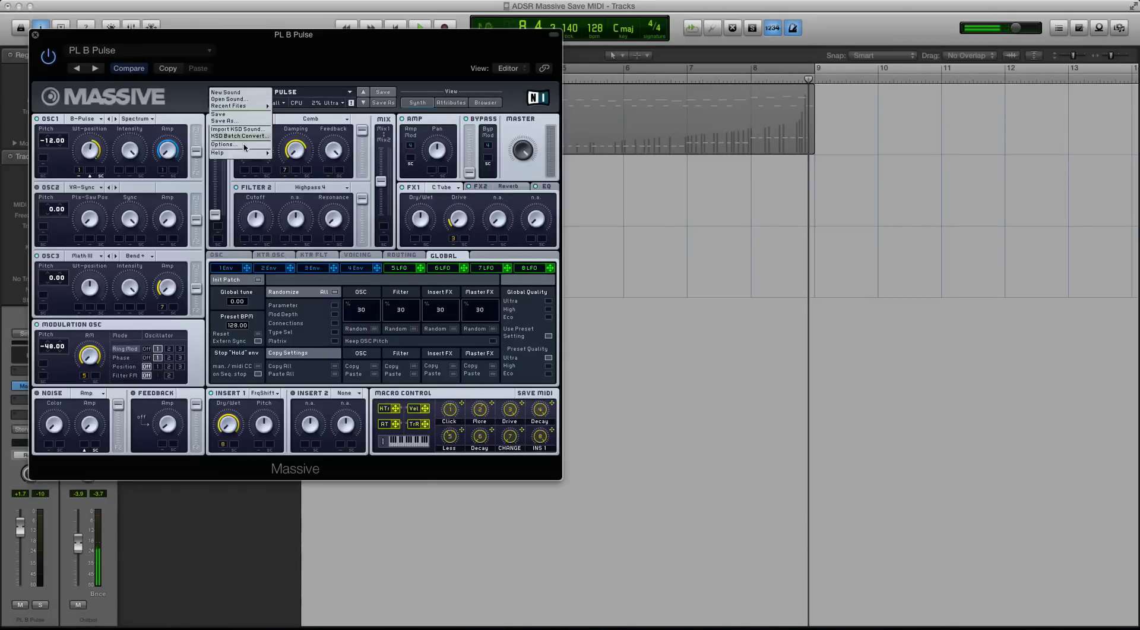
click(245, 145)
click(152, 160)
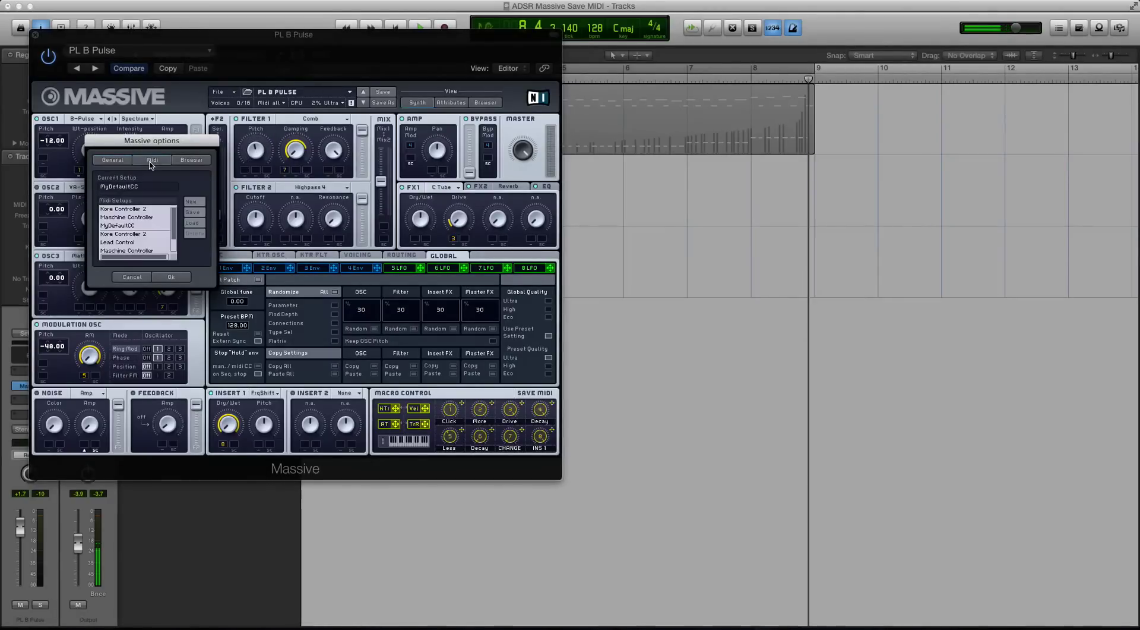
scroll(166, 232, down, 3)
scroll(176, 220, up, 3)
click(196, 204)
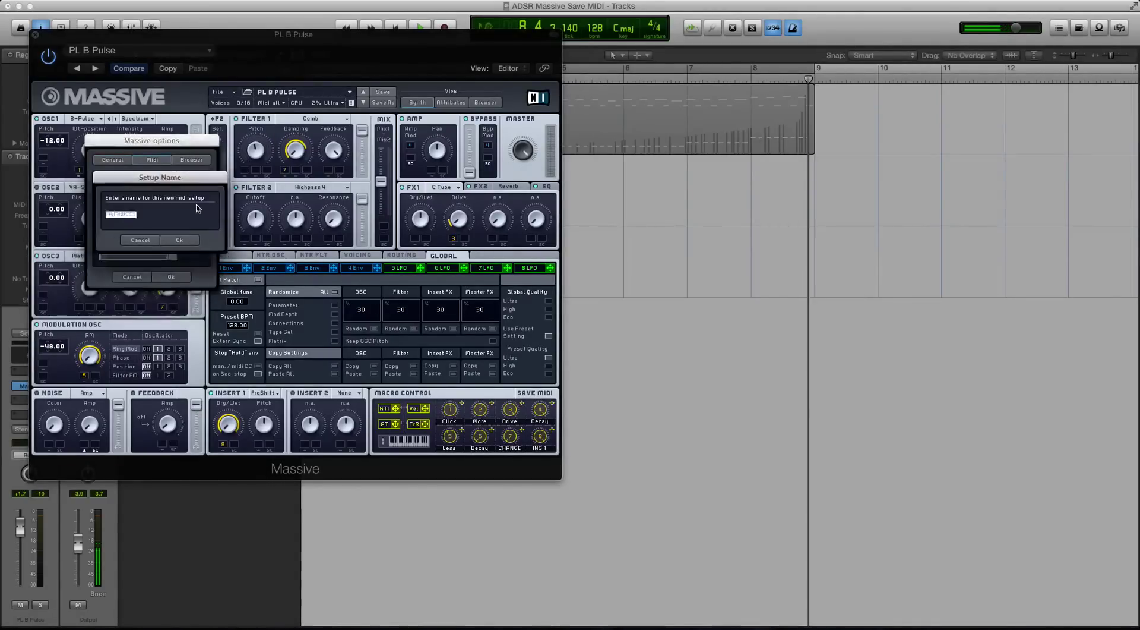
text(Tutor)
key(BackSpace)
click(177, 240)
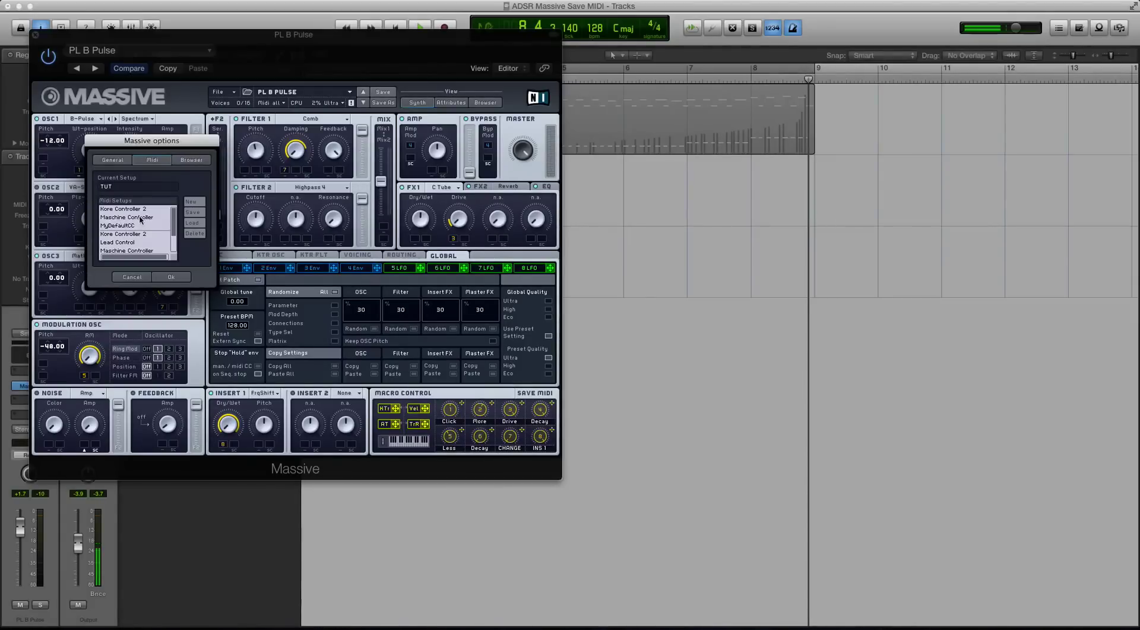
mouse_move(173, 219)
mouse_down()
mouse_move(173, 234)
mouse_move(173, 219)
mouse_up()
click(161, 279)
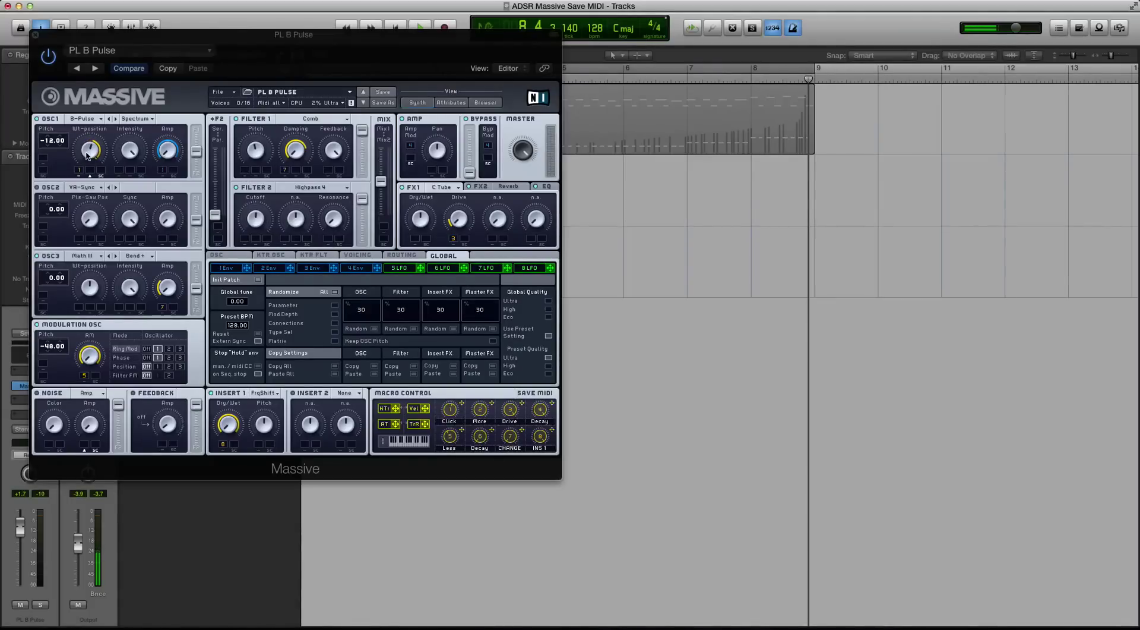
Clear track 2's instrument slot and load a fresh Massive, centring its window.
click(35, 35)
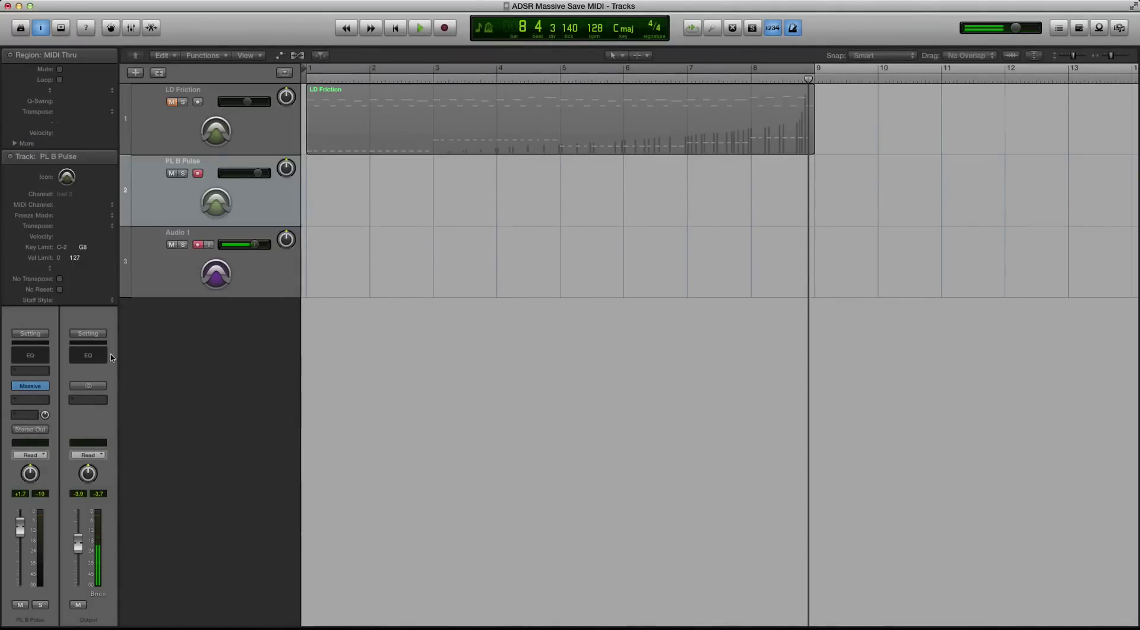
click(30, 385)
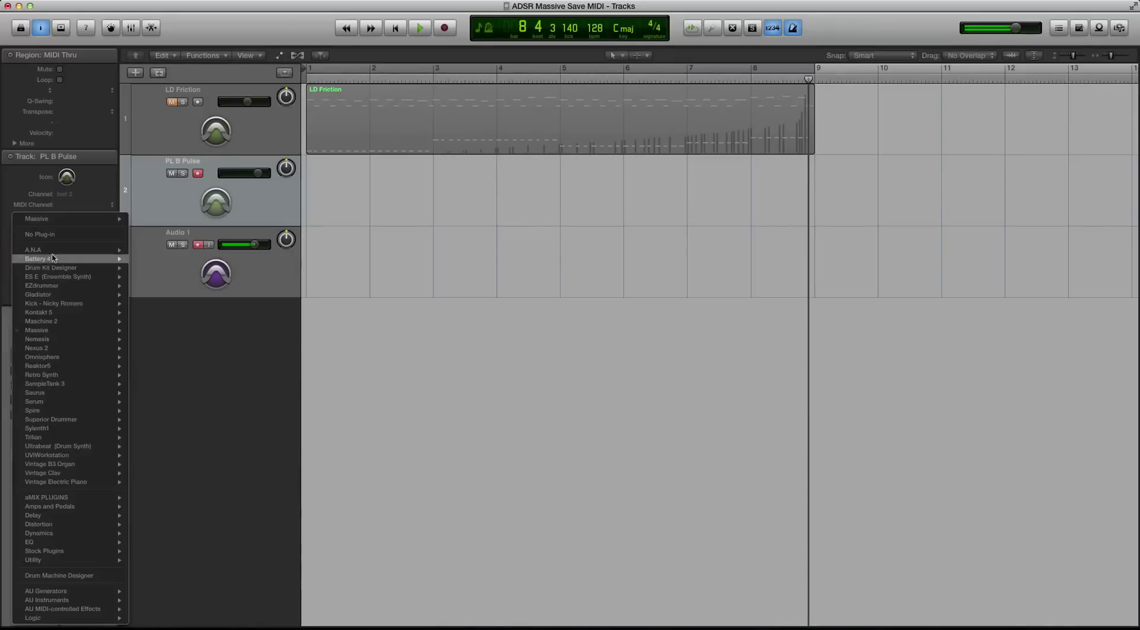
click(42, 234)
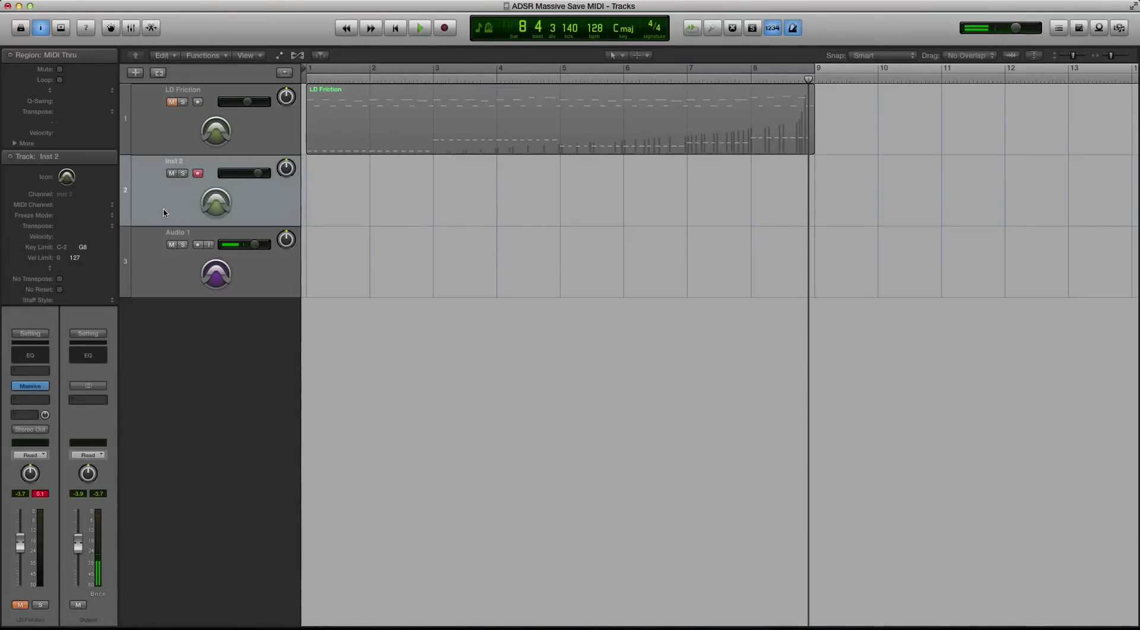
click(31, 386)
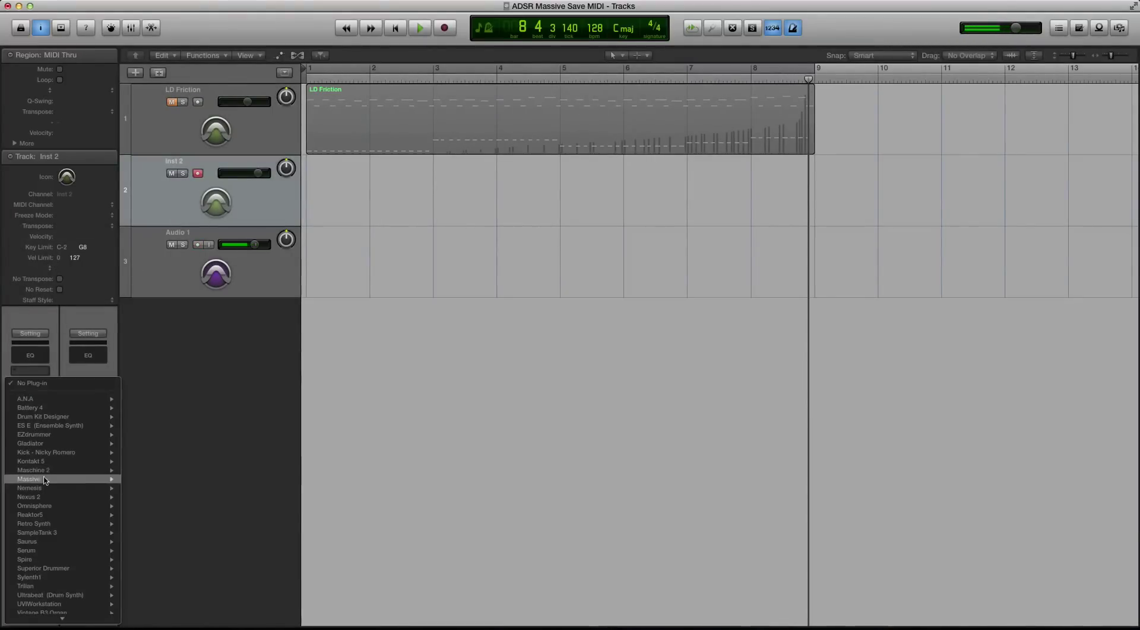
mouse_move(46, 482)
click(142, 482)
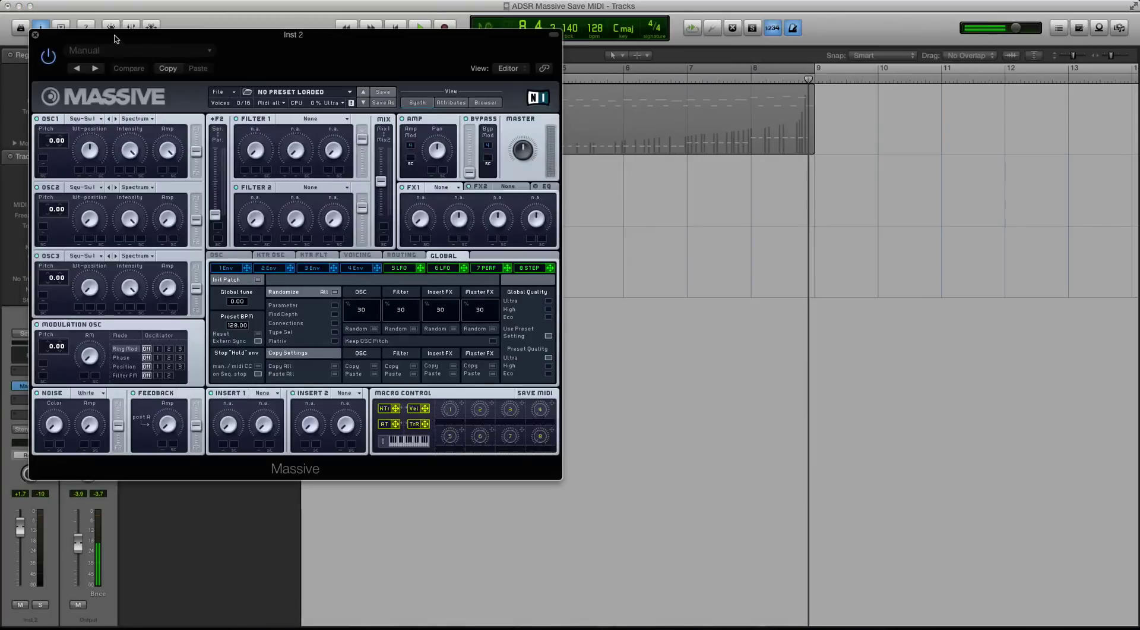
drag(112, 31, 359, 141)
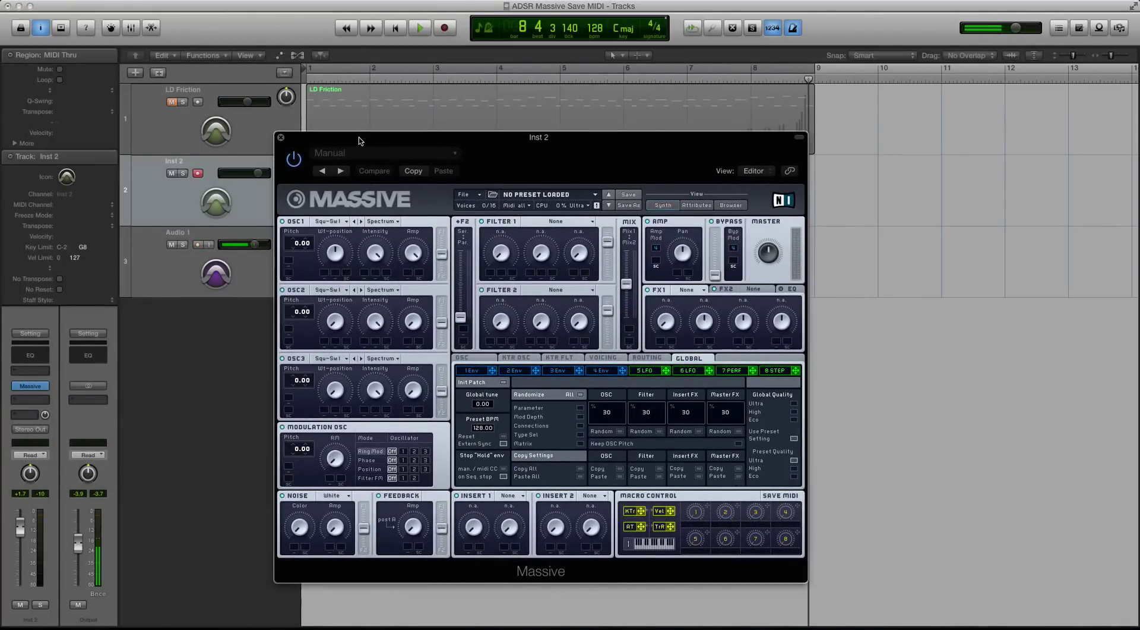
Make the saved TUT setup the current MIDI setup in the new Massive's Options.
drag(359, 141, 386, 167)
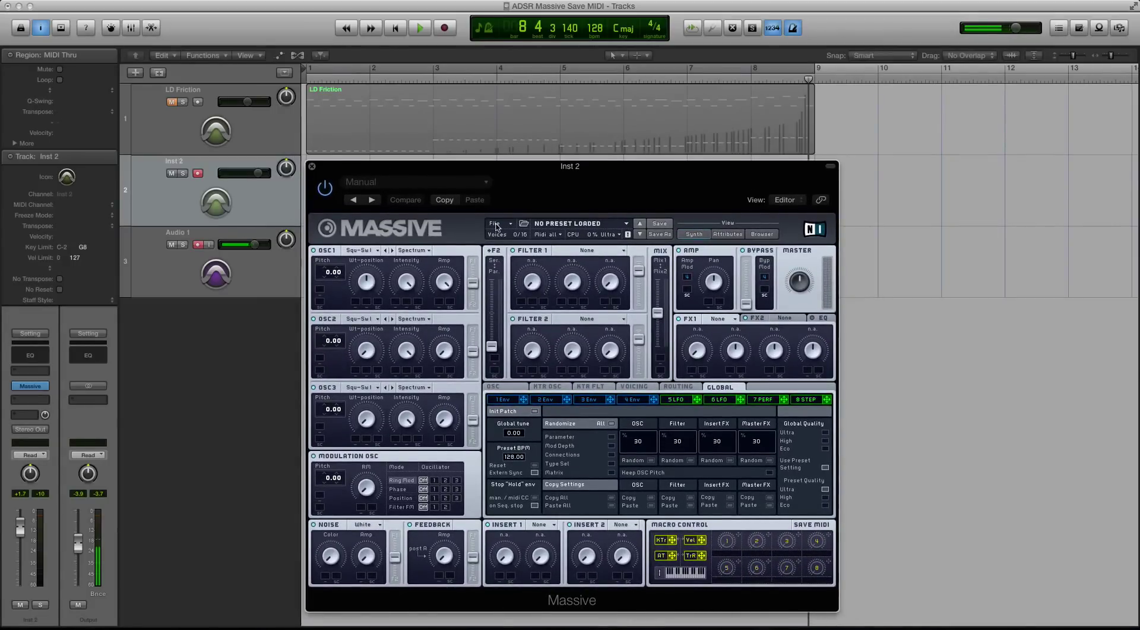
click(497, 224)
click(500, 276)
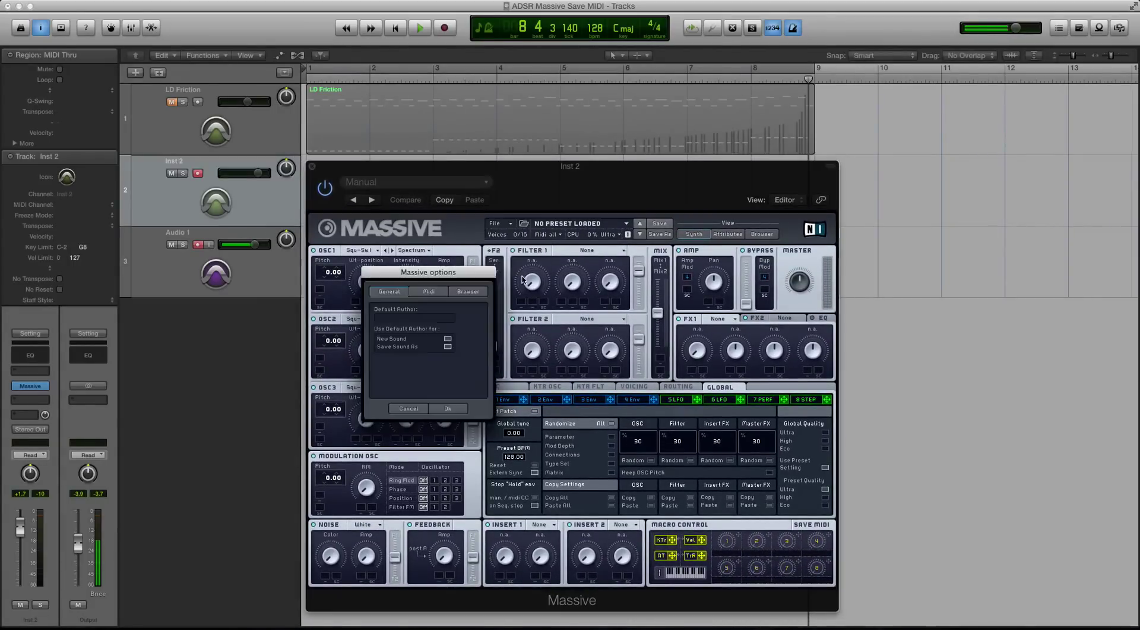
click(424, 291)
scroll(425, 361, down, 3)
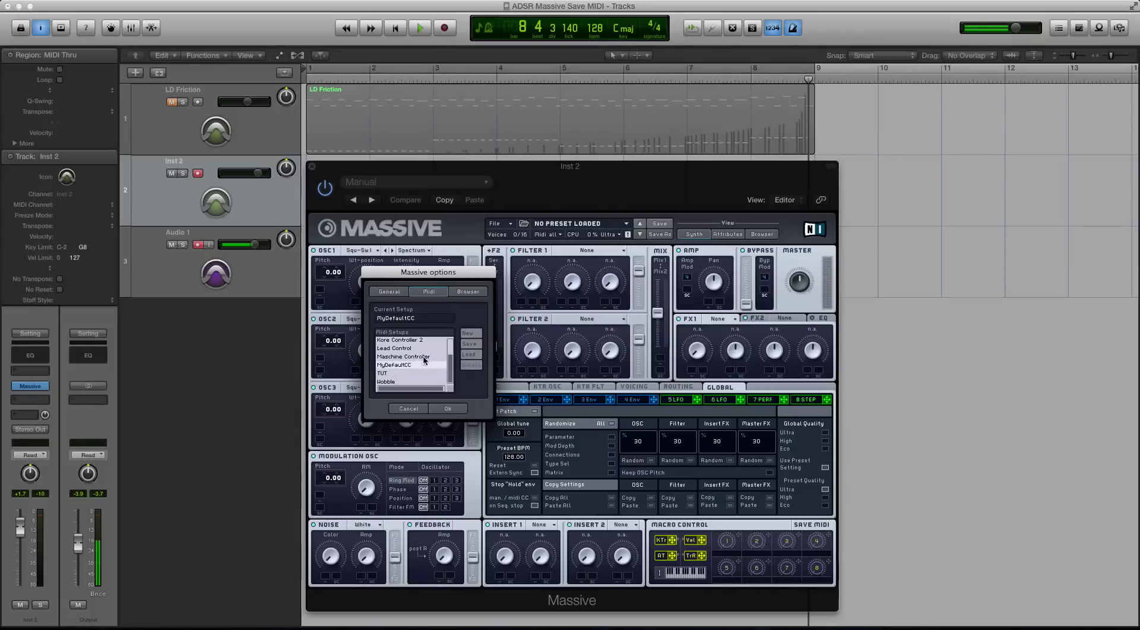
click(382, 373)
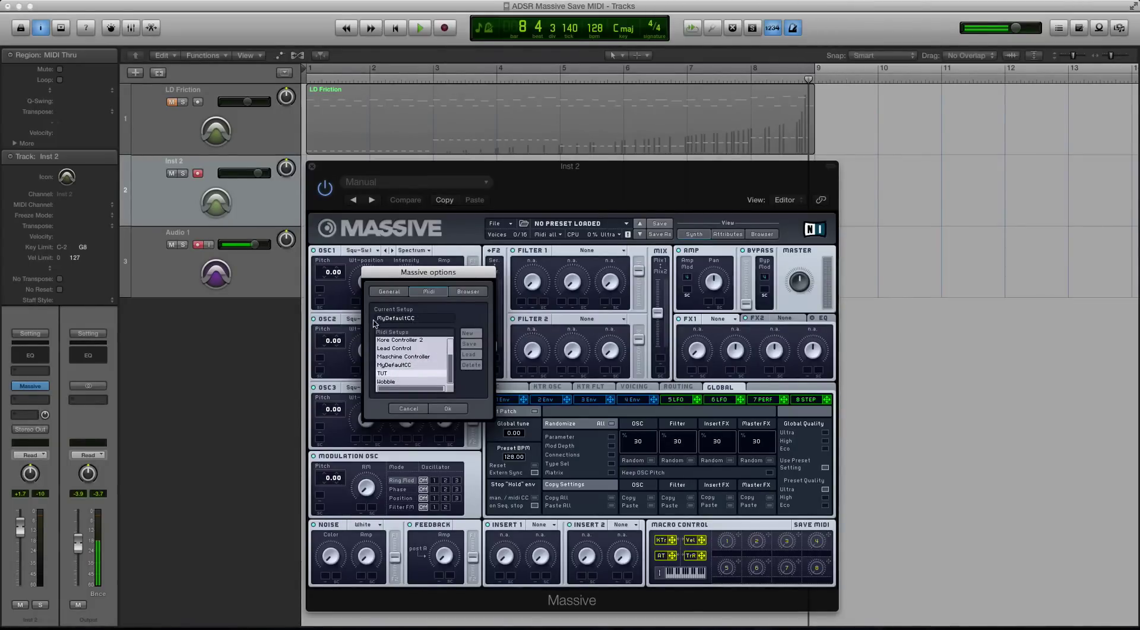
click(469, 354)
click(448, 408)
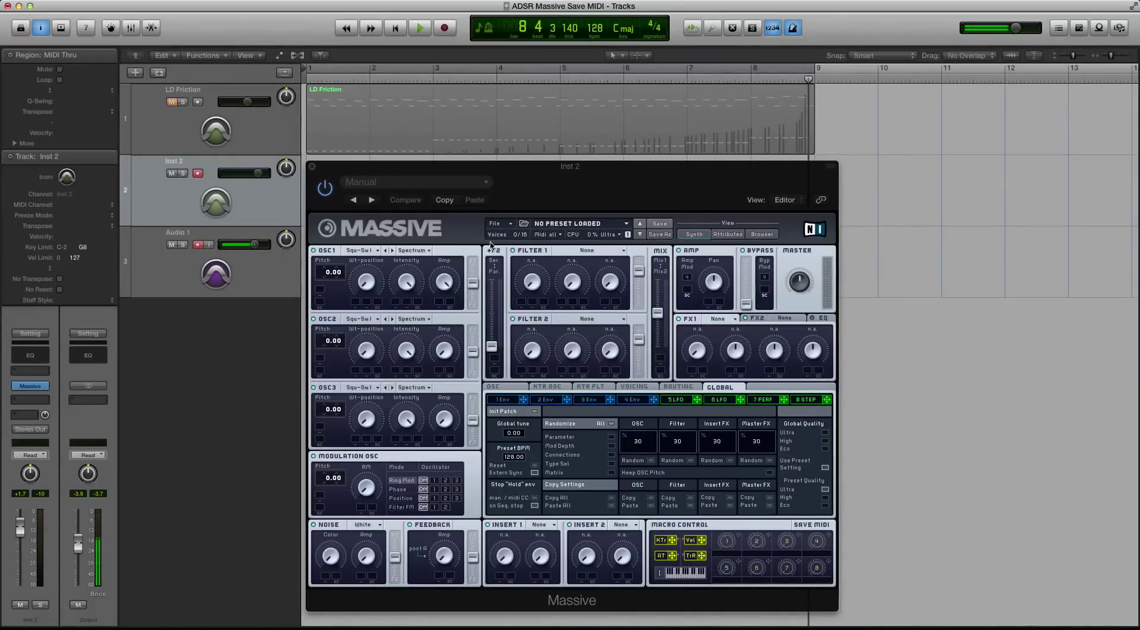
Pick LD Big Break from Massive's preset browser and return to the synth editor.
click(756, 236)
scroll(472, 425, down, 5)
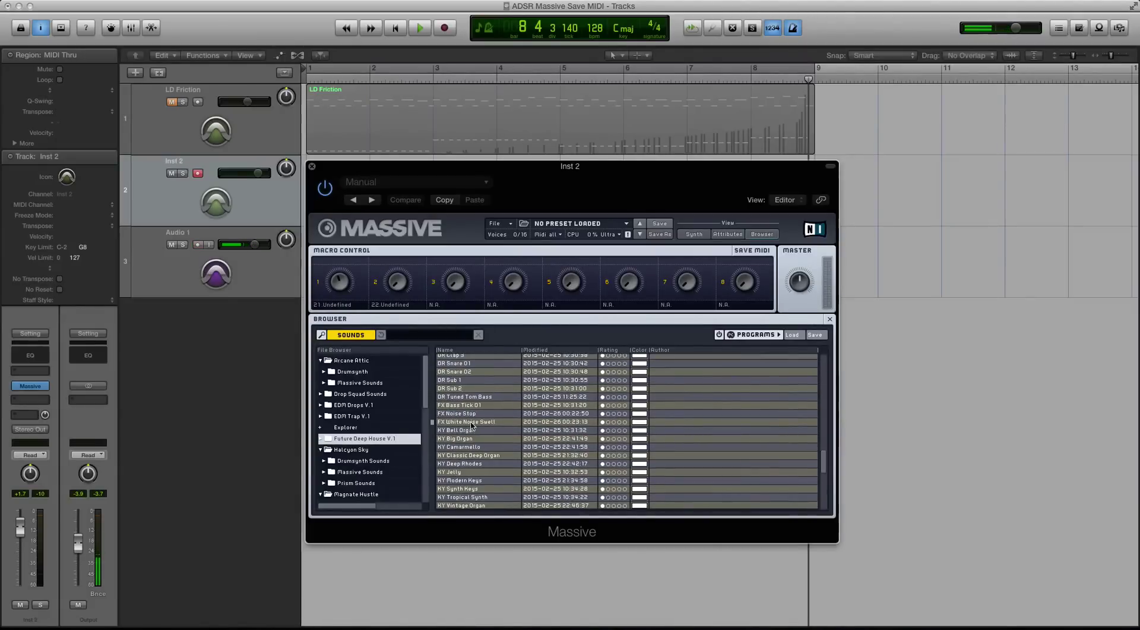
scroll(472, 424, down, 4)
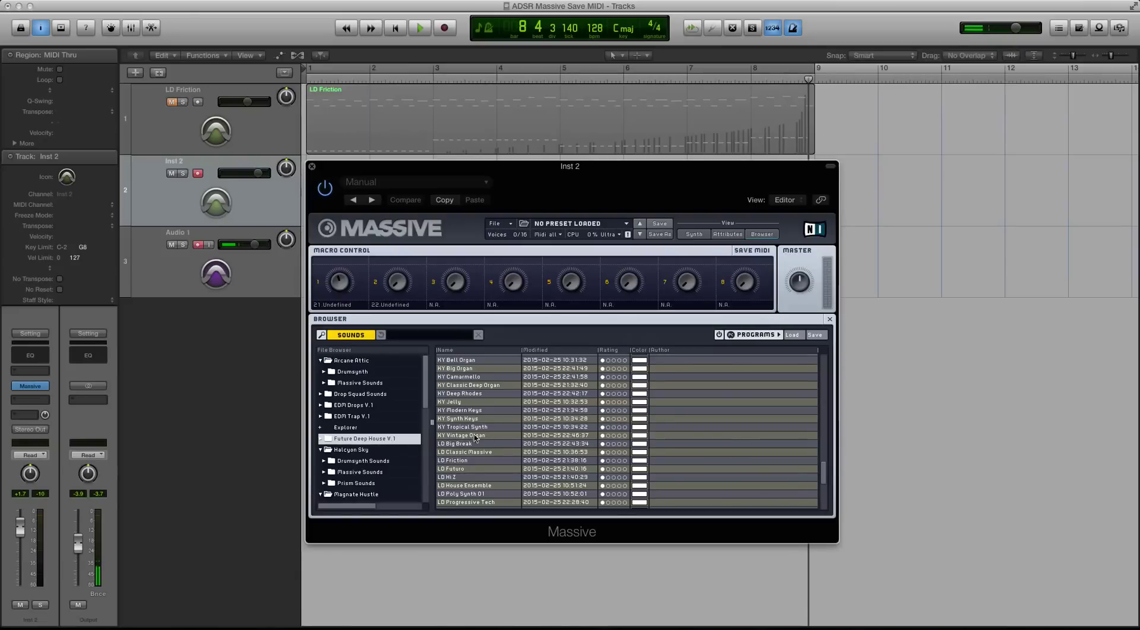
click(465, 445)
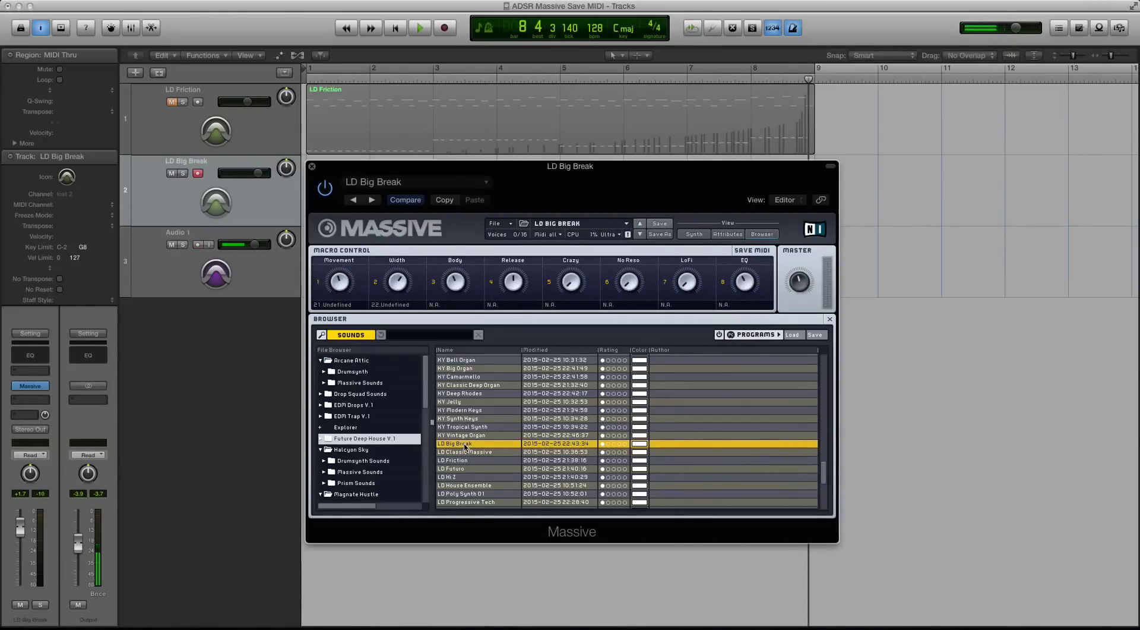
click(694, 234)
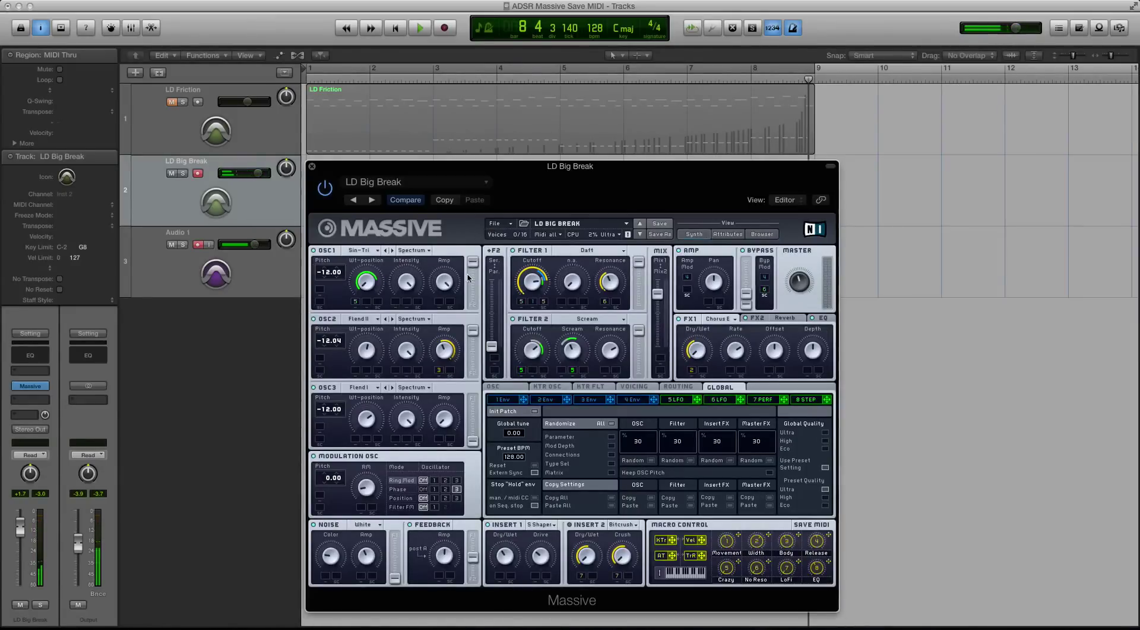
click(494, 224)
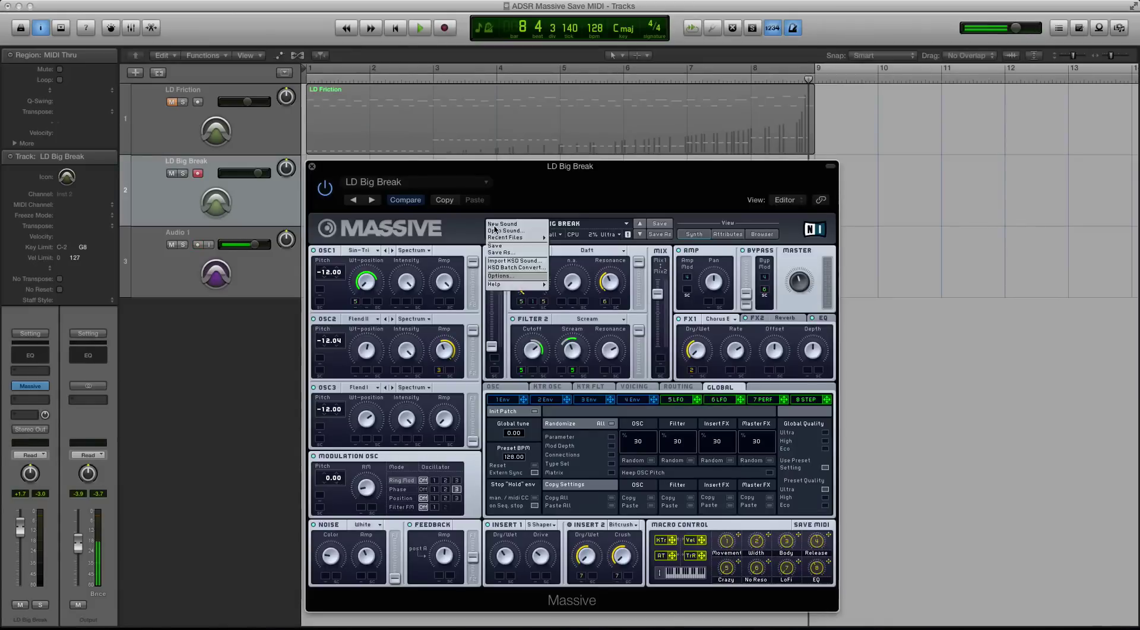
click(486, 252)
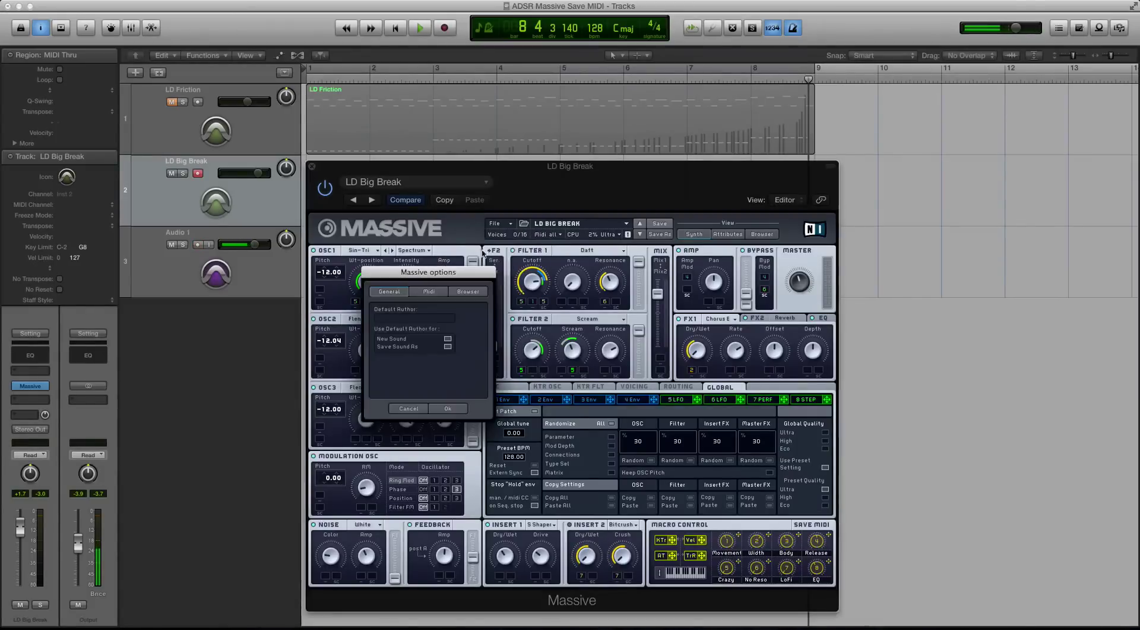
click(428, 291)
scroll(445, 383, down, 3)
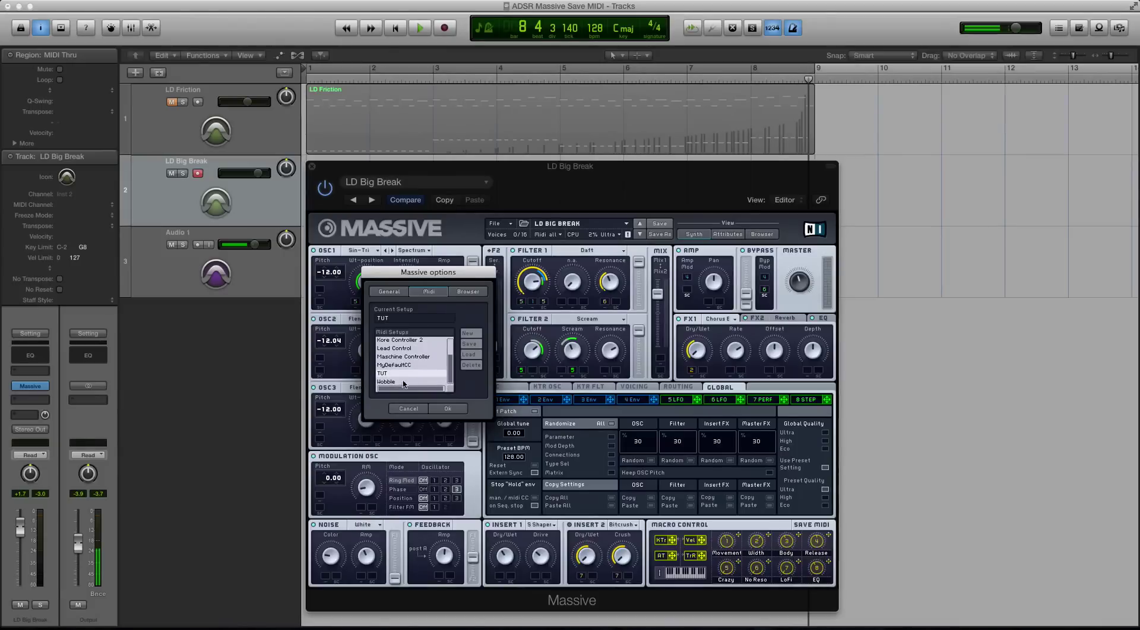
click(404, 350)
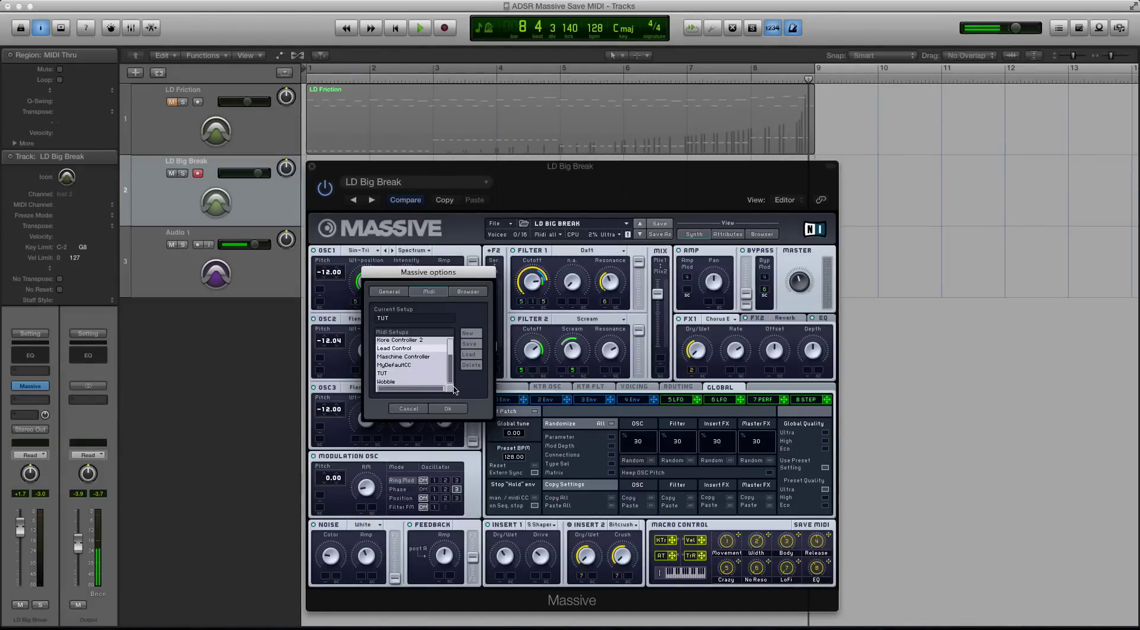
click(470, 364)
click(446, 408)
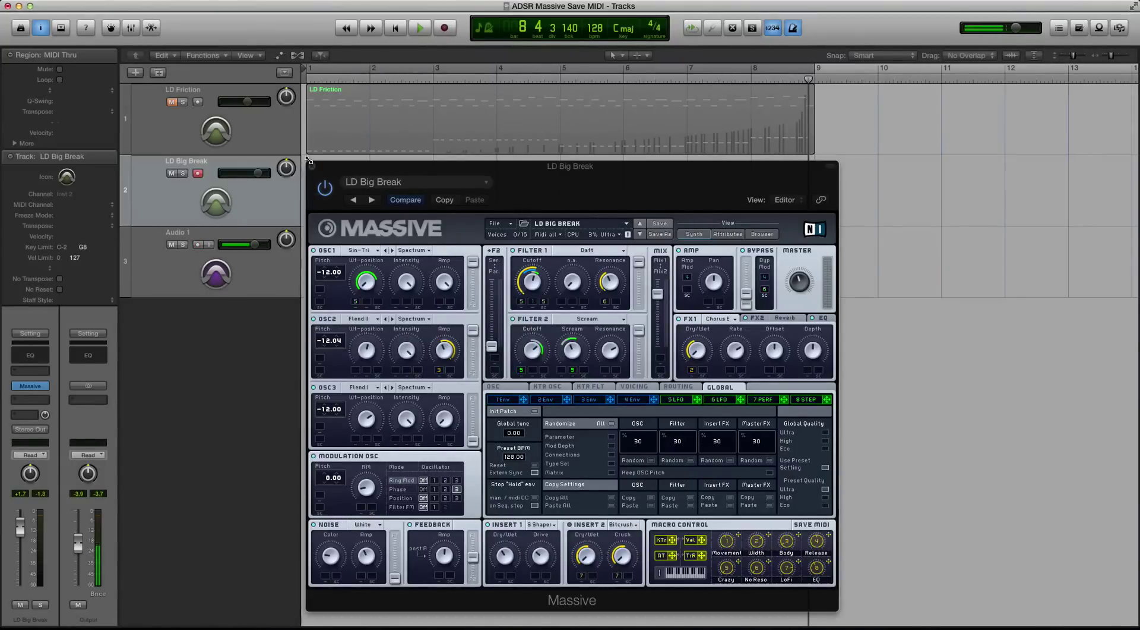
Close the LD Big Break Massive window to return to the tracks area.
click(311, 167)
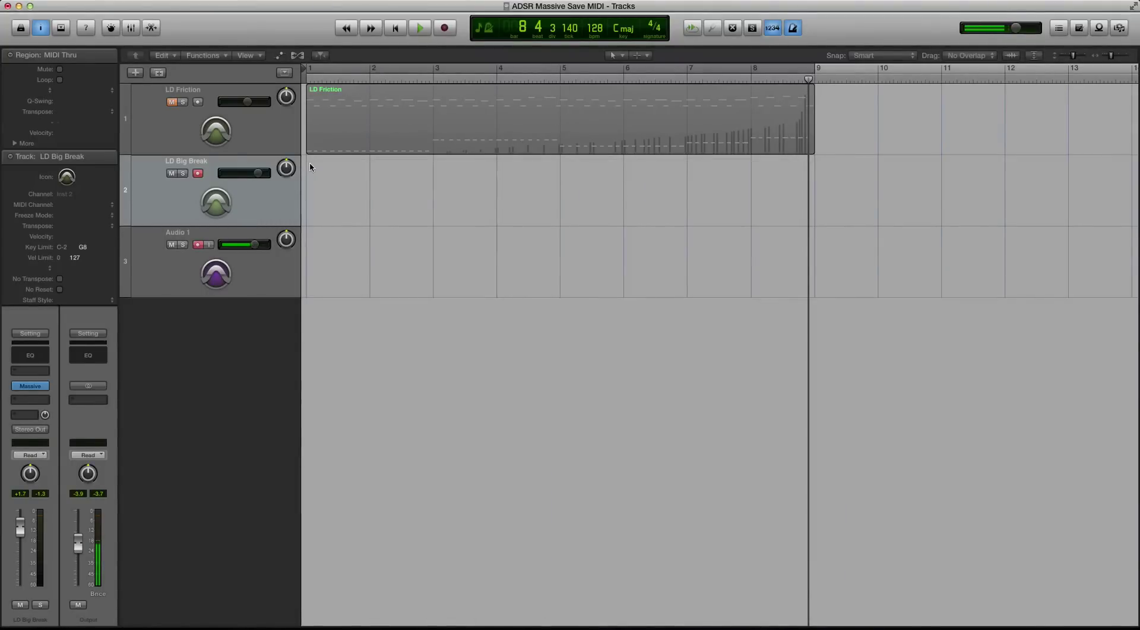